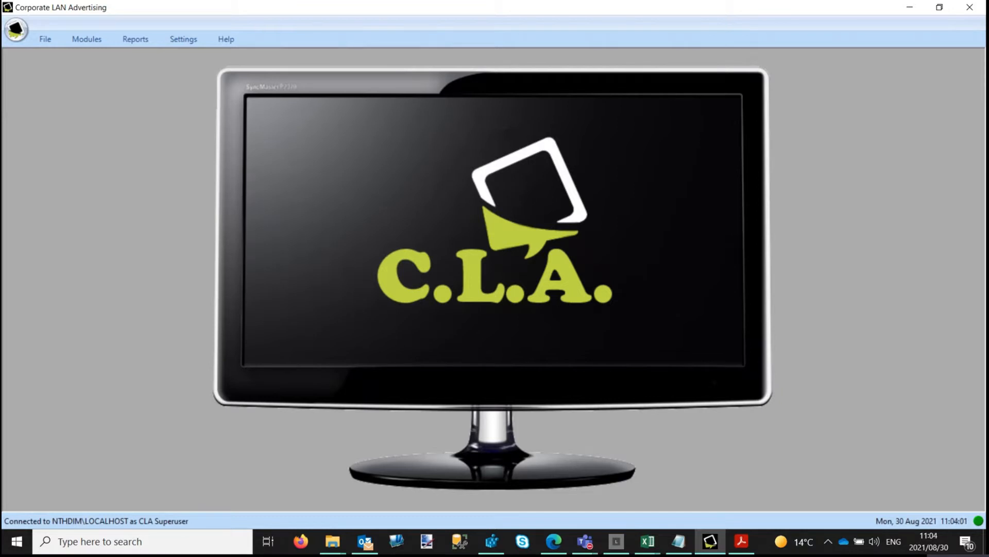
# - Open the content library module and expand the list of existing categories
pyautogui.click(95, 45)
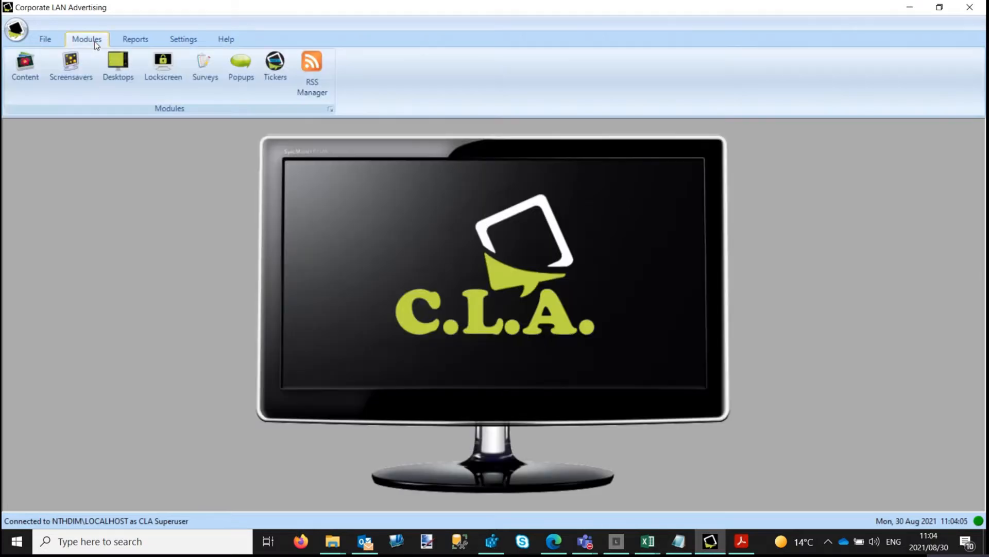
pyautogui.click(25, 75)
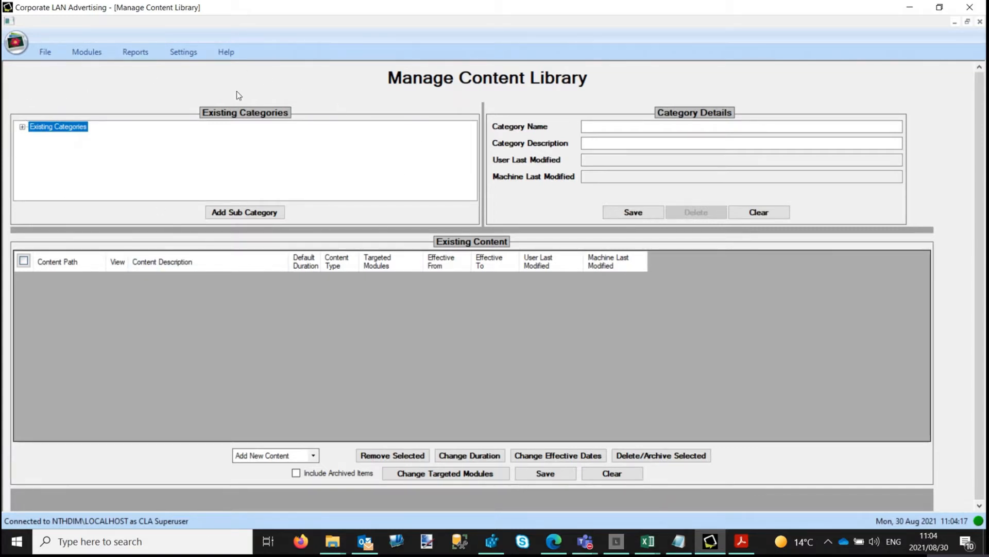
pyautogui.click(22, 127)
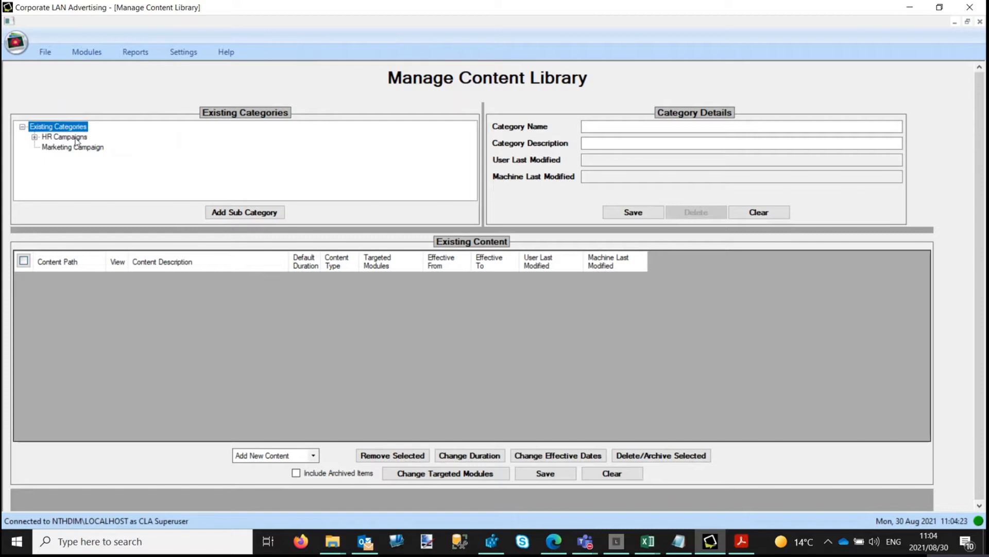
# - Expand the HR Campaigns category and add a blank subcategory under it
pyautogui.click(35, 137)
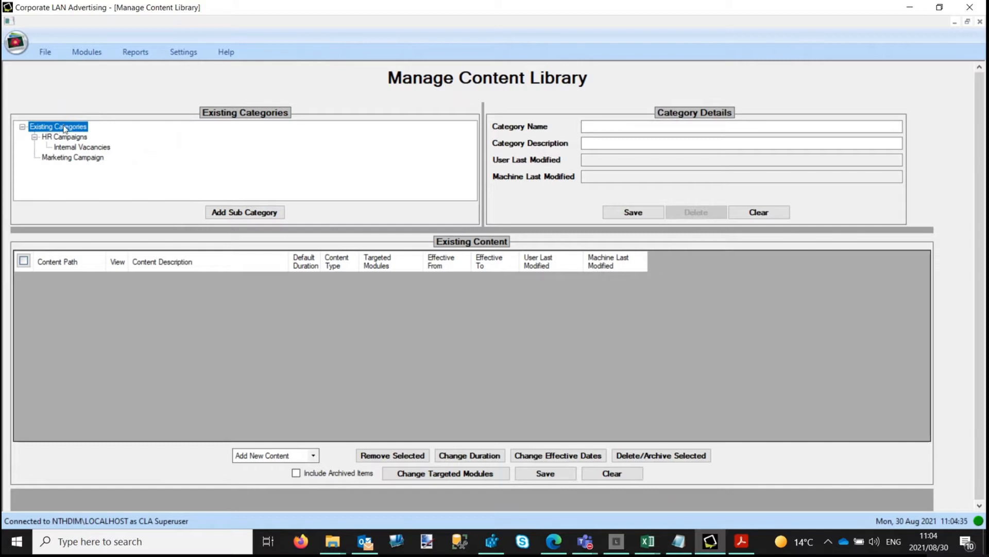
pyautogui.click(71, 138)
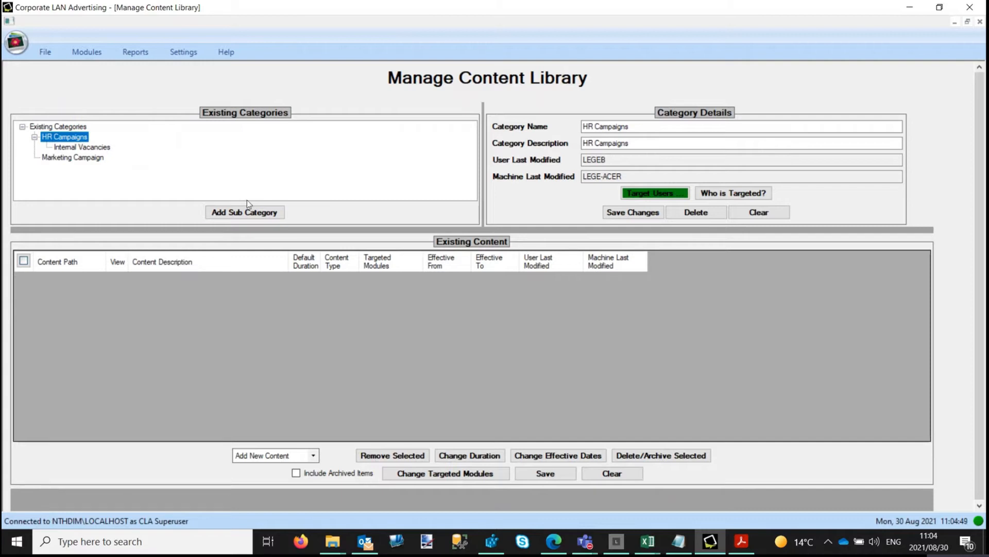
pyautogui.click(254, 213)
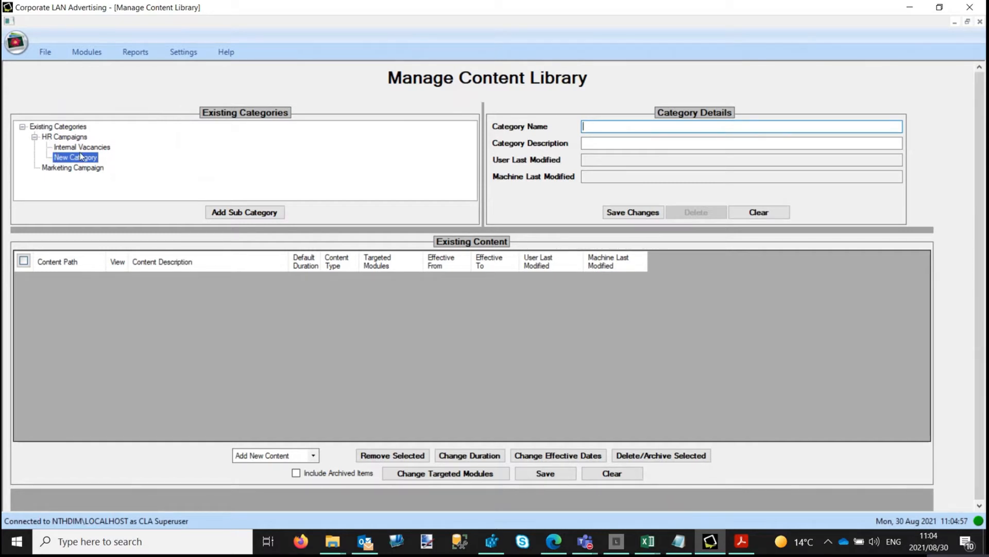
# - Add a new category directly under Existing Categories, with "Testing Content" as both its name and its description
pyautogui.click(48, 127)
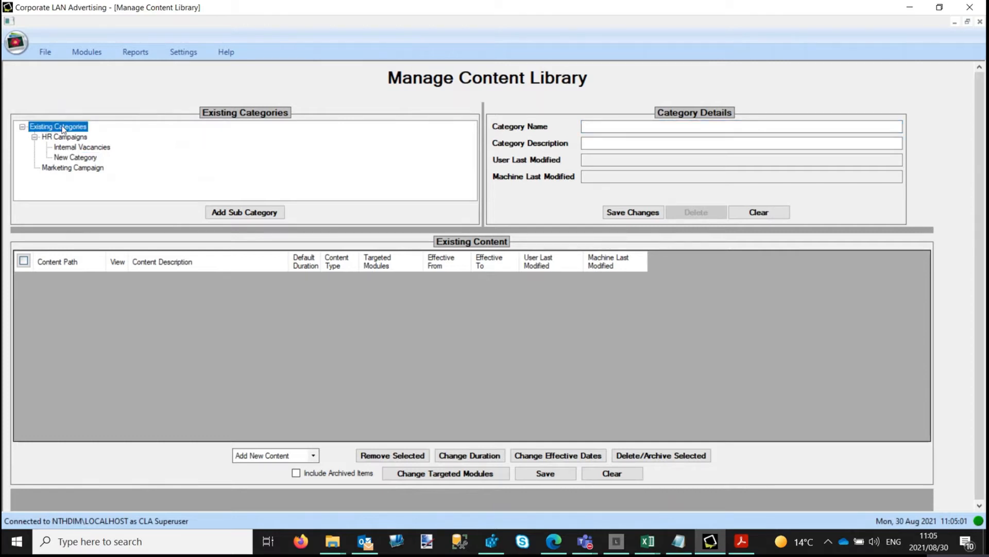
pyautogui.click(264, 215)
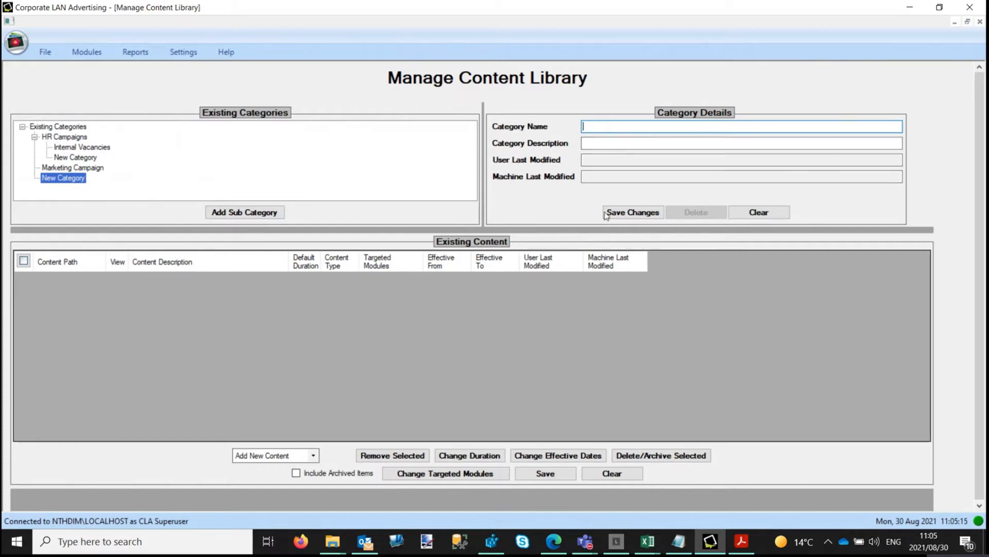
pyautogui.click(635, 129)
pyautogui.write('Testing Content')
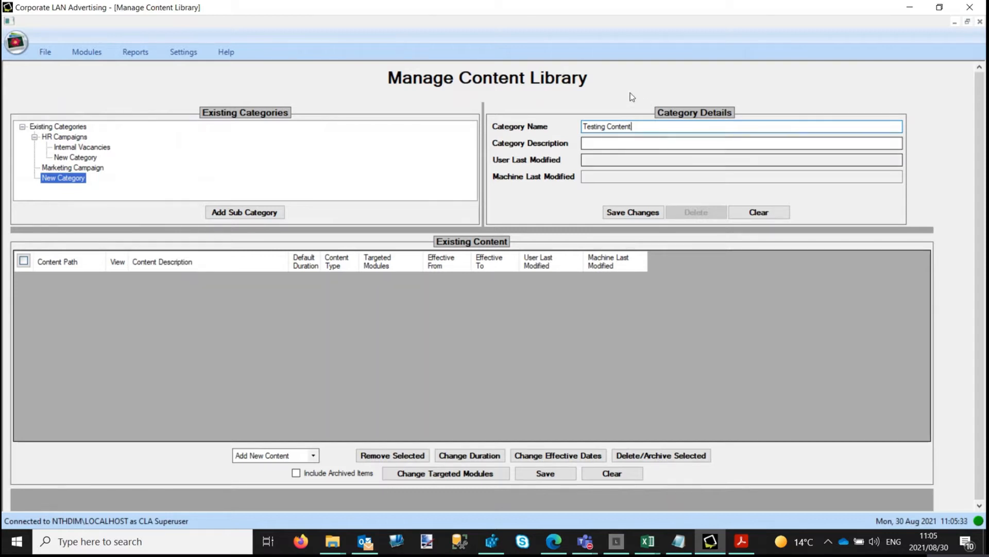
pyautogui.click(661, 143)
pyautogui.write('Testing Content')
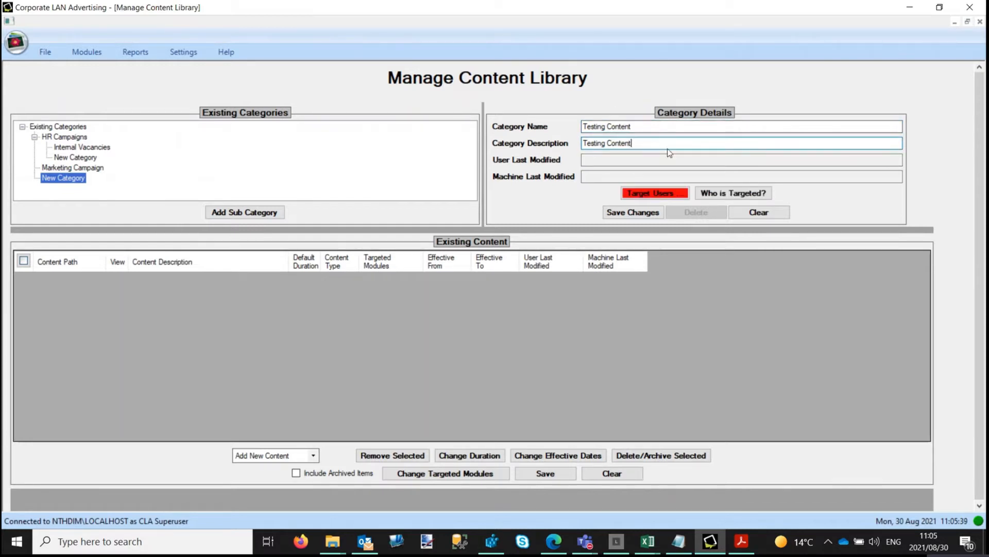
pyautogui.moveTo(655, 143); pyautogui.dragTo(581, 145)
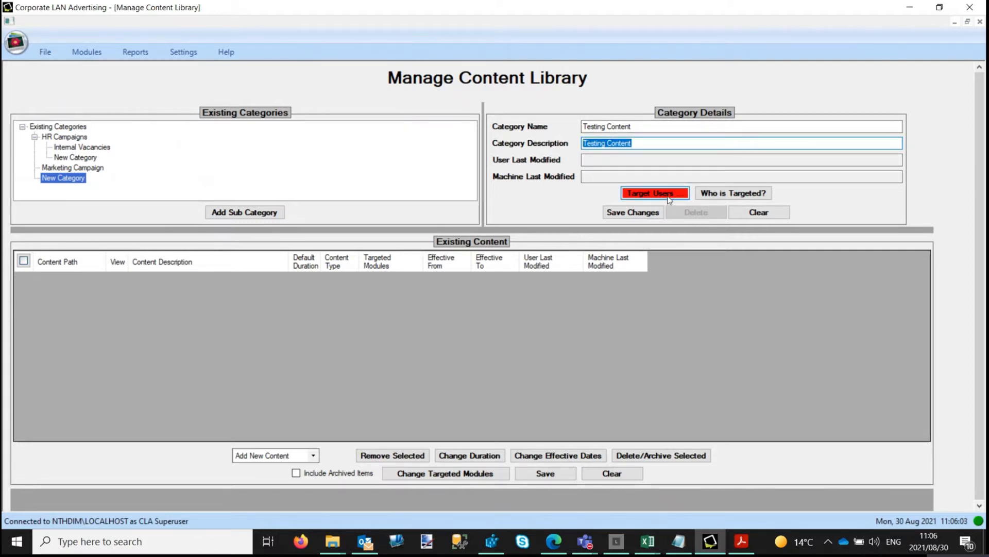
# - Filter the directory objects by "CLA -", target the new category at the CLA - All Users group, and save the category
pyautogui.click(645, 195)
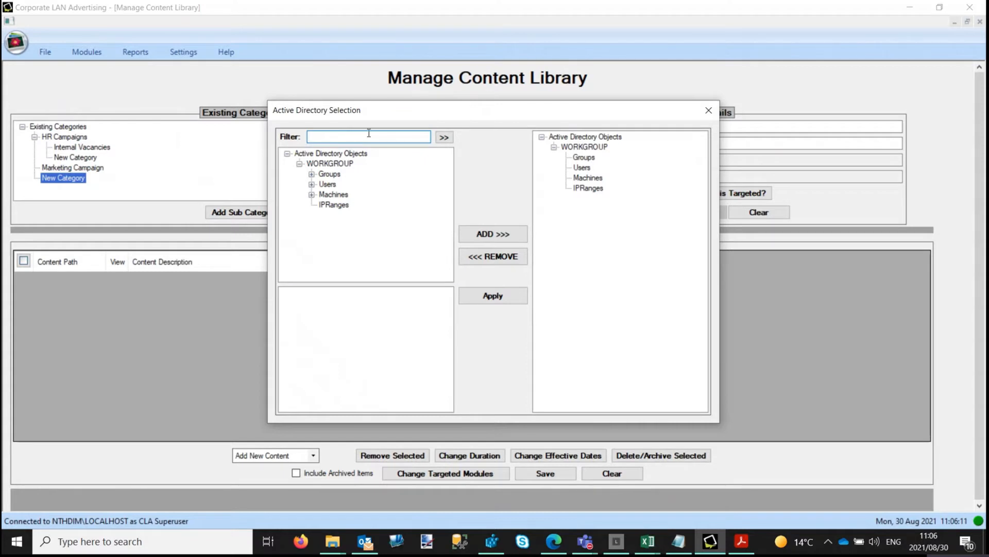
pyautogui.write('CLA -')
pyautogui.click(447, 136)
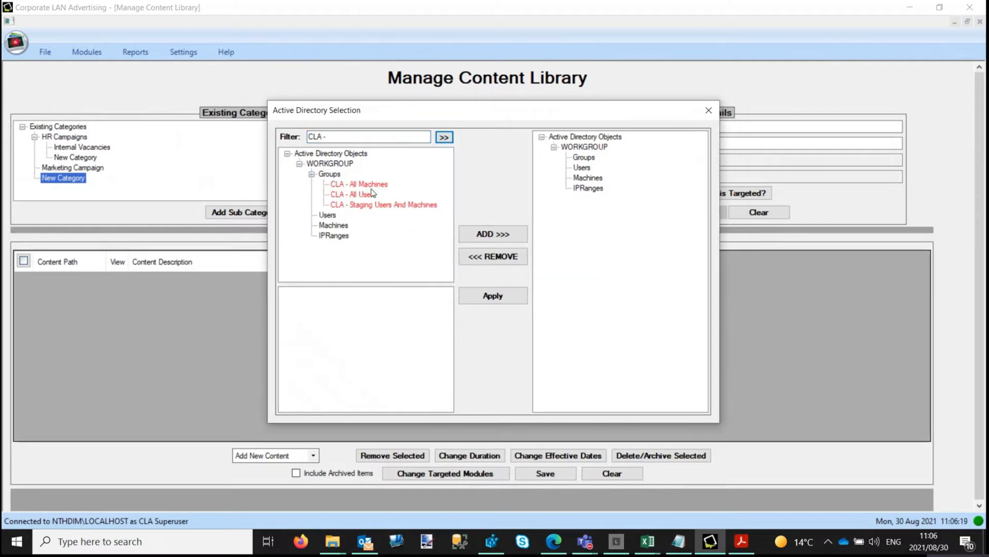
pyautogui.click(356, 196)
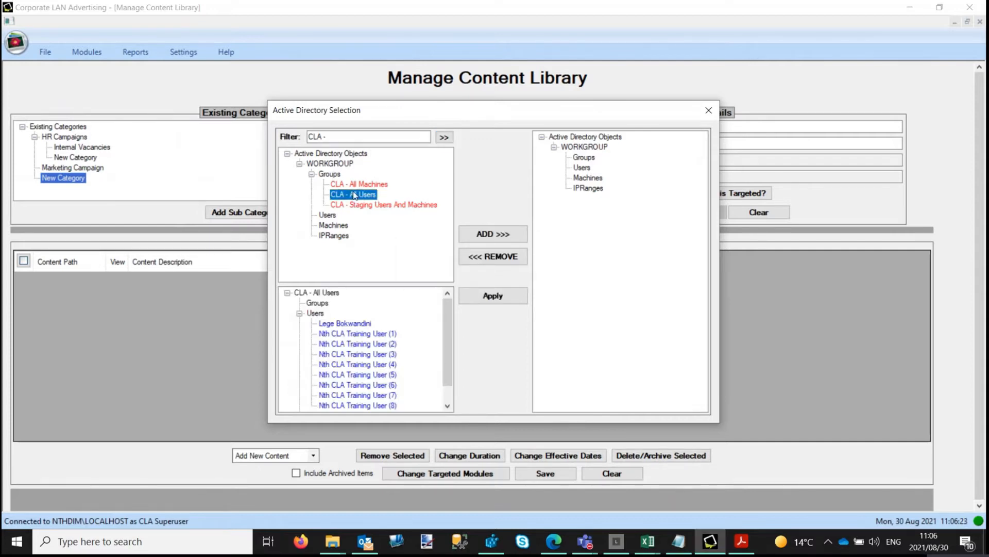
pyautogui.click(515, 236)
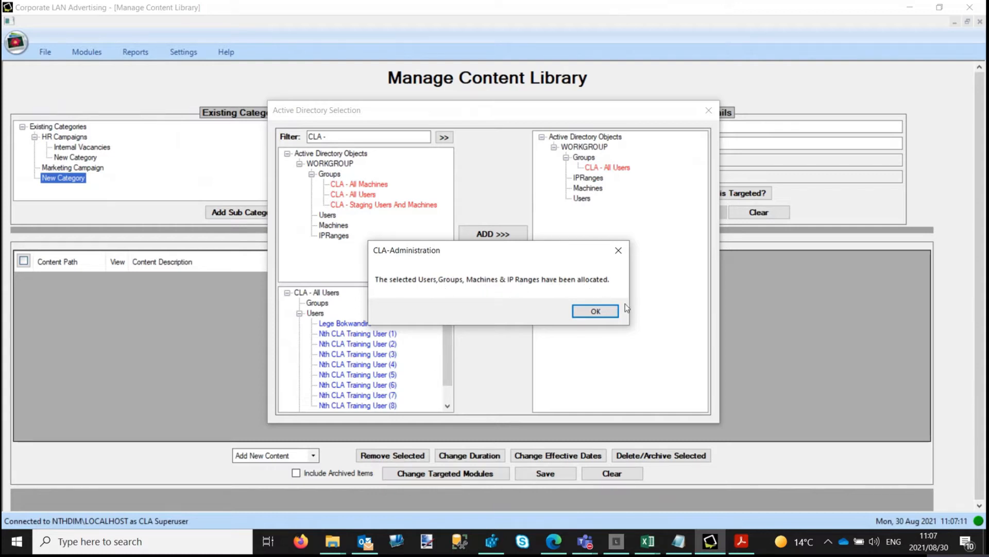
pyautogui.click(595, 311)
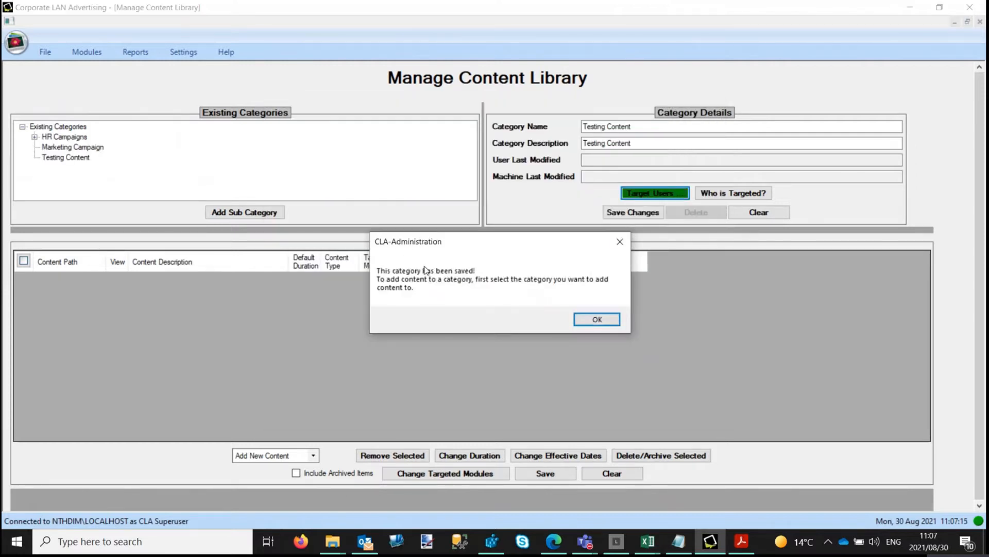
pyautogui.click(601, 319)
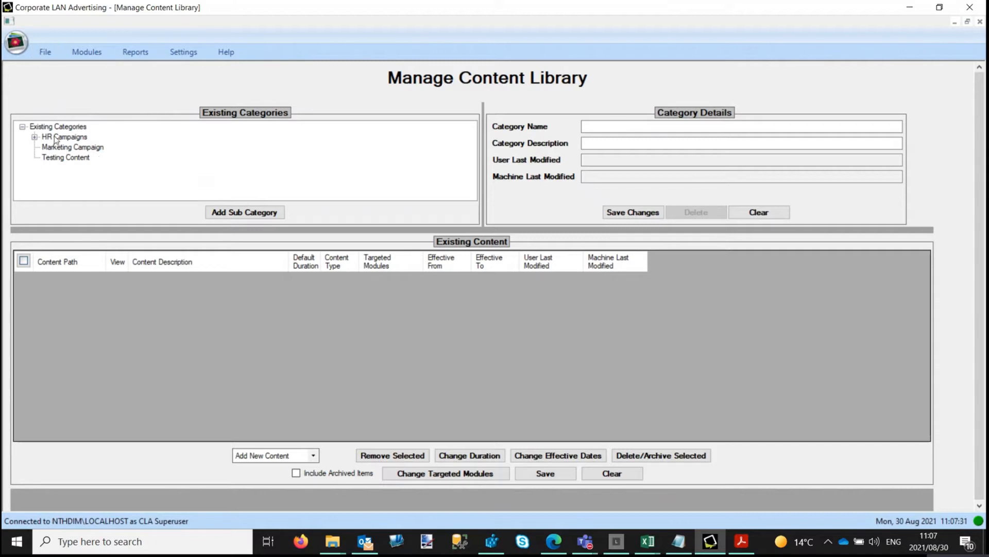
# - Add six images to the Testing Content category: the Blood Drive, CLA Intro and Cyber Security versions of both the DESK and SCR files
pyautogui.click(60, 160)
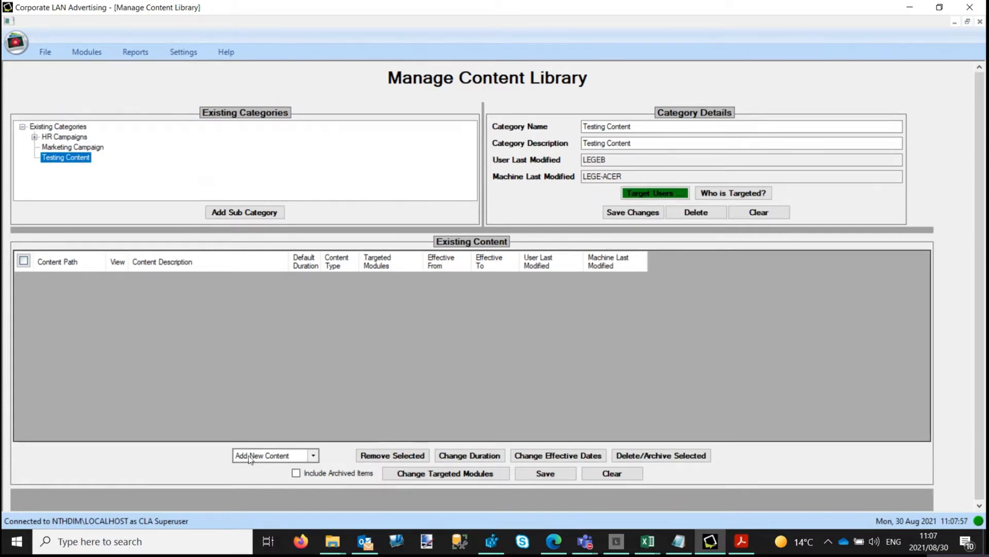
pyautogui.click(314, 455)
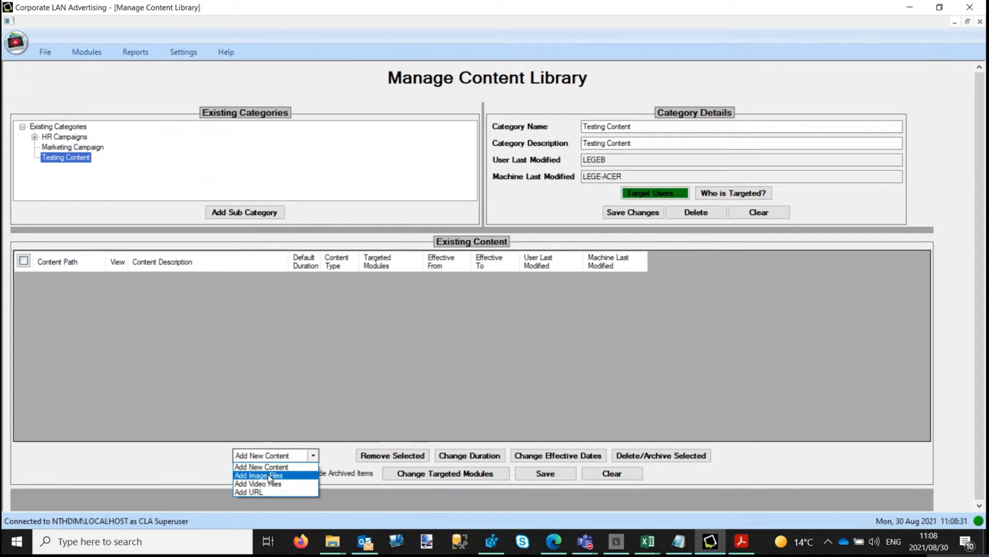
pyautogui.click(270, 476)
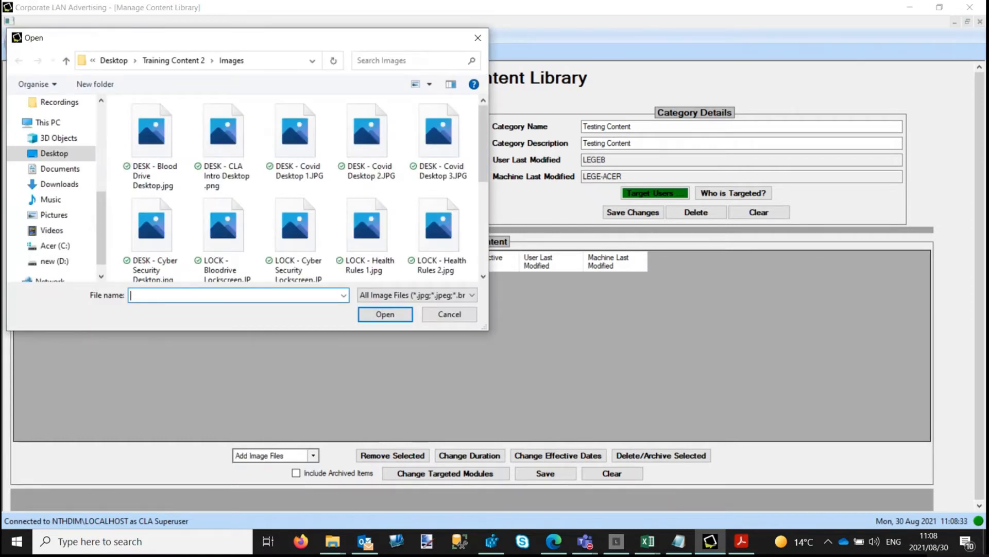
pyautogui.click(167, 135)
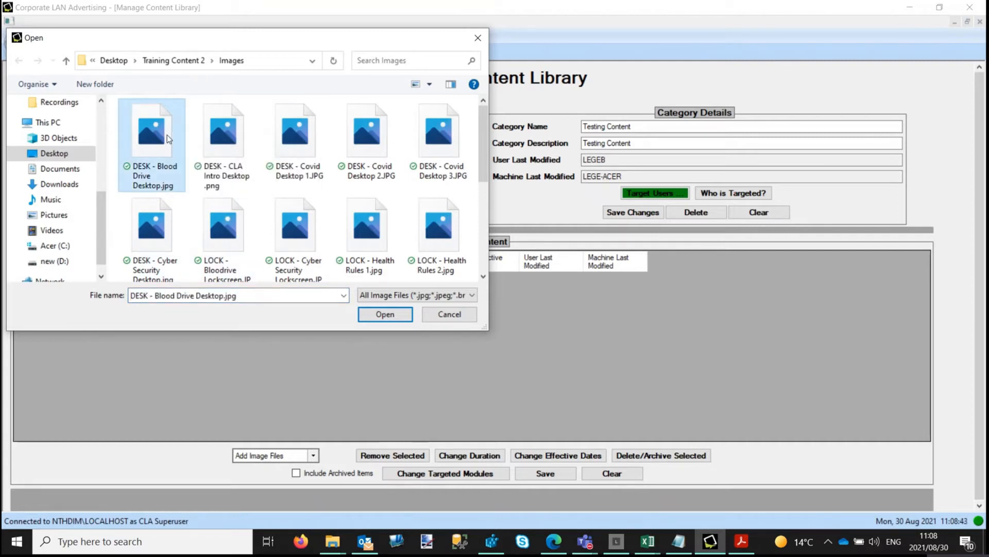
pyautogui.keyDown('ctrl'); pyautogui.click(236, 145); pyautogui.keyUp('ctrl')
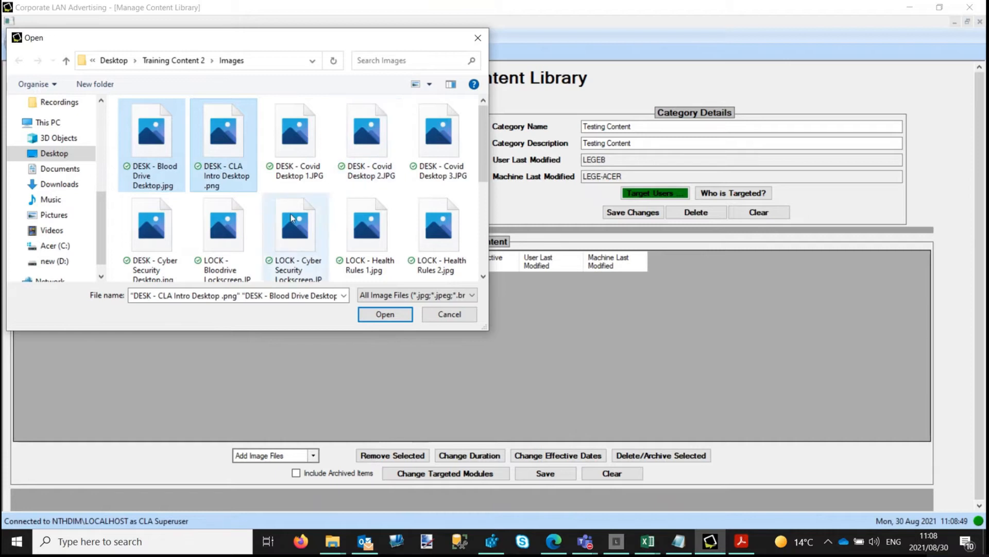
pyautogui.keyDown('ctrl'); pyautogui.click(163, 238); pyautogui.keyUp('ctrl')
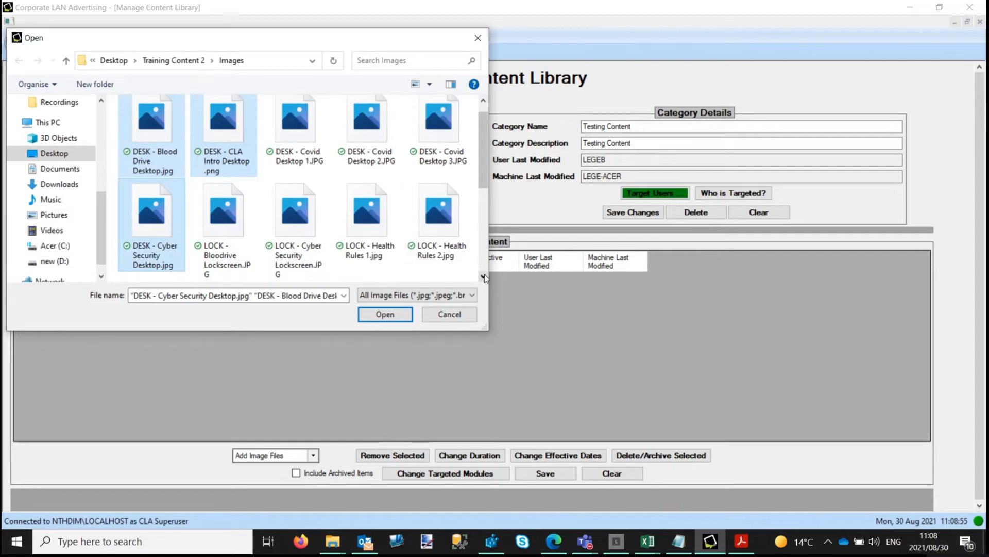
pyautogui.scroll(-2, 485, 277)
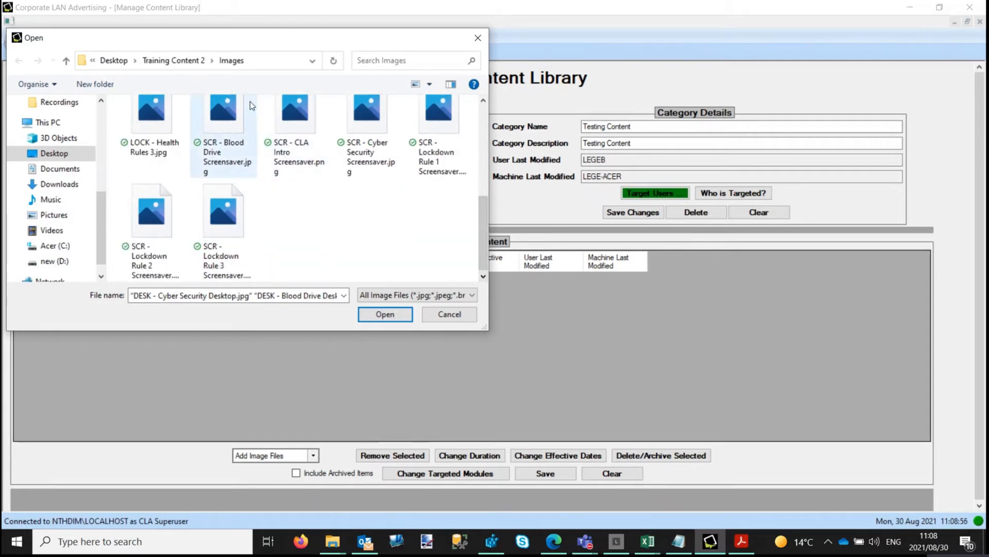
pyautogui.keyDown('ctrl'); pyautogui.click(251, 106); pyautogui.keyUp('ctrl')
pyautogui.keyDown('ctrl'); pyautogui.click(302, 144); pyautogui.keyUp('ctrl')
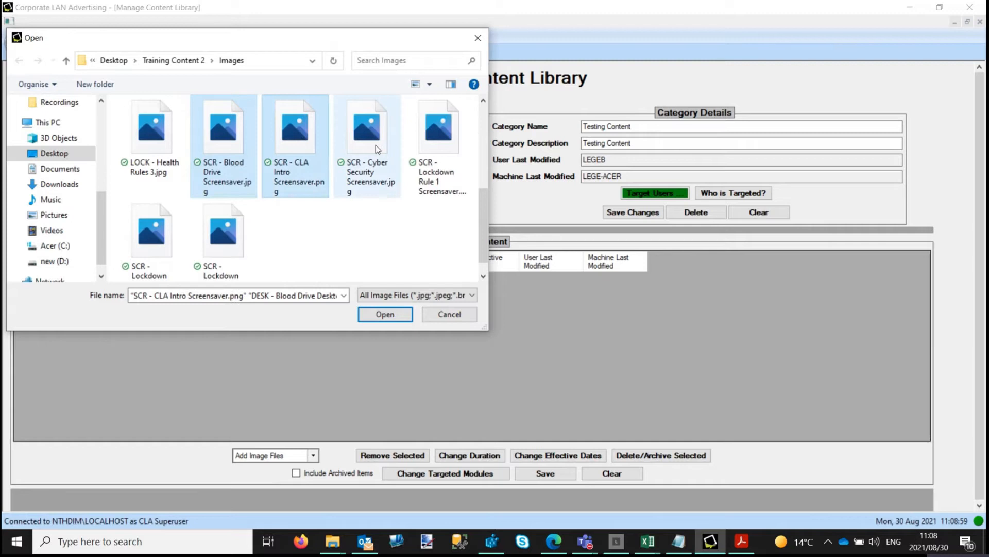
pyautogui.keyDown('ctrl'); pyautogui.click(376, 144); pyautogui.keyUp('ctrl')
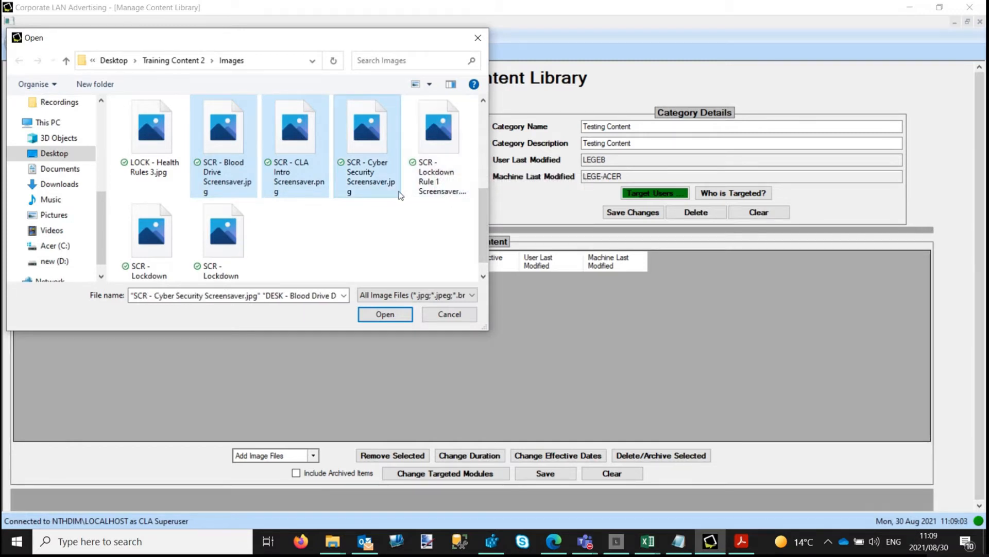
pyautogui.click(392, 314)
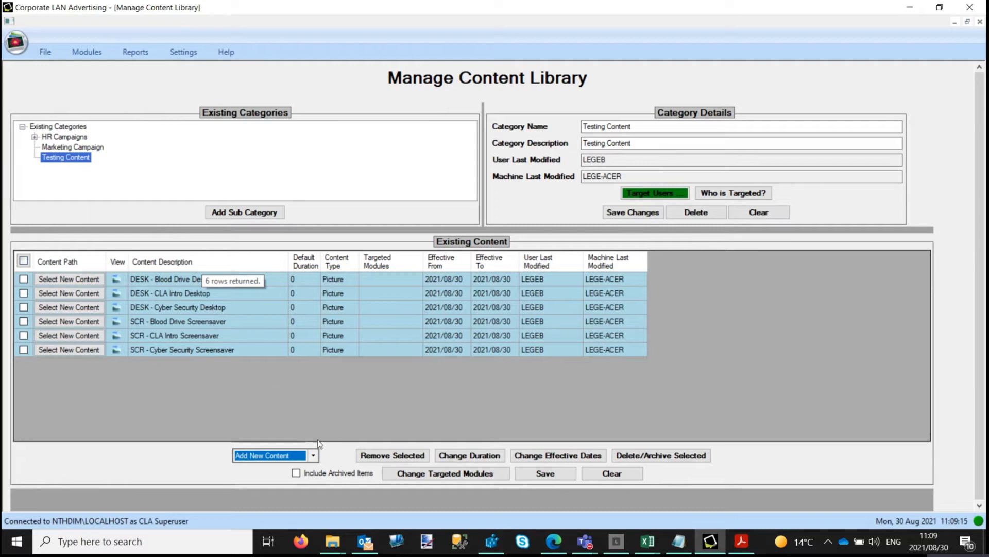
# - Add the images LOCK - Bloodrive Lockscreen.JPG and LOCK - Cyber Security Lockscreen.JPG to the Testing Content category
pyautogui.click(312, 455)
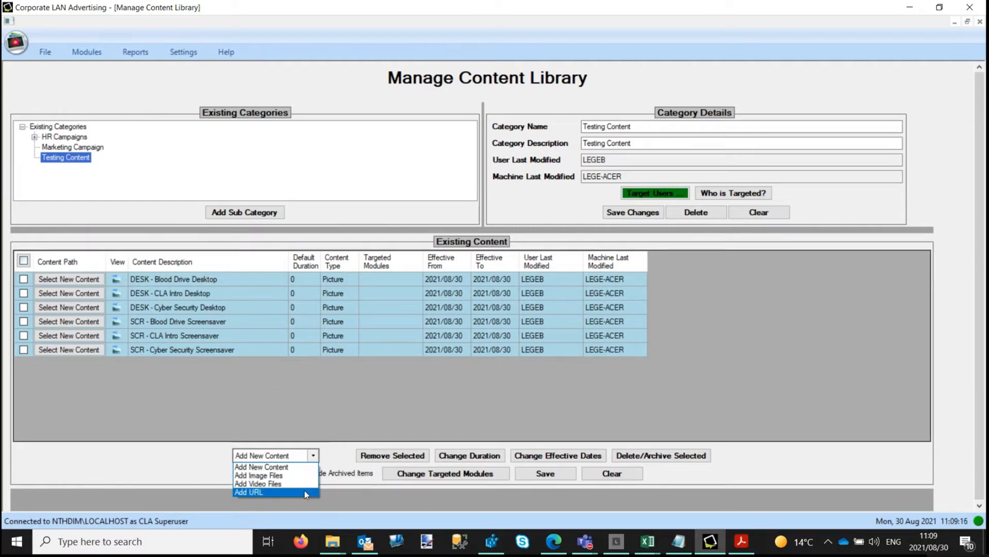
pyautogui.click(274, 474)
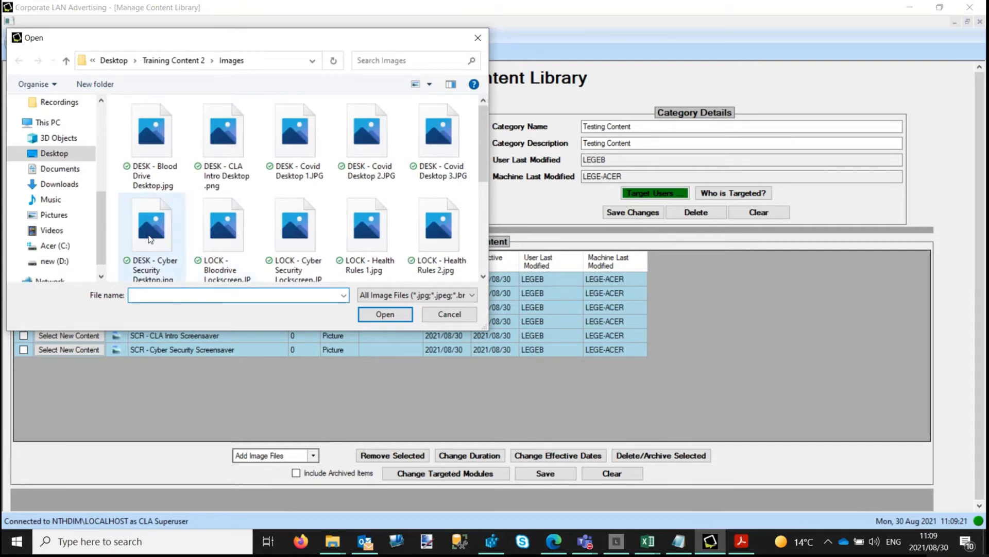
pyautogui.click(229, 241)
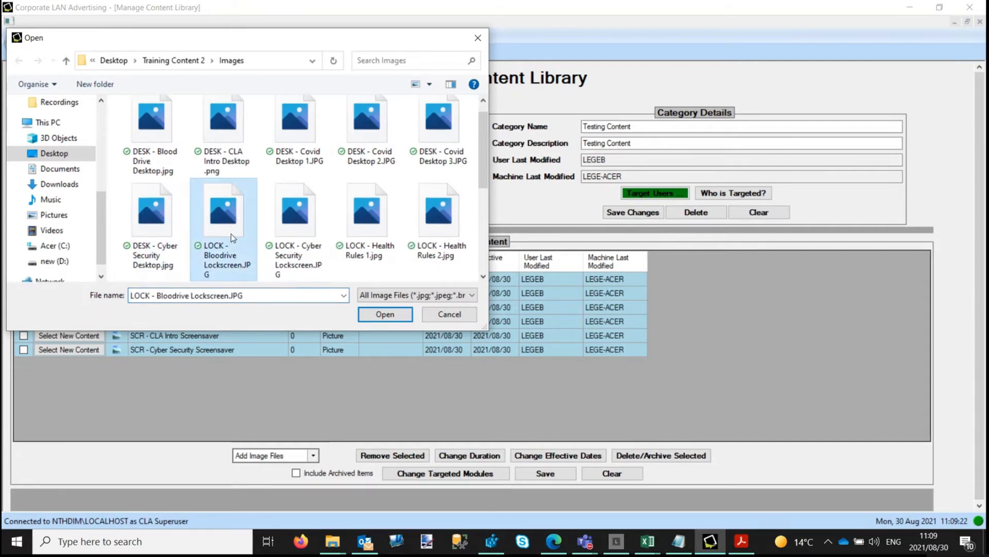
pyautogui.keyDown('ctrl'); pyautogui.click(306, 217); pyautogui.keyUp('ctrl')
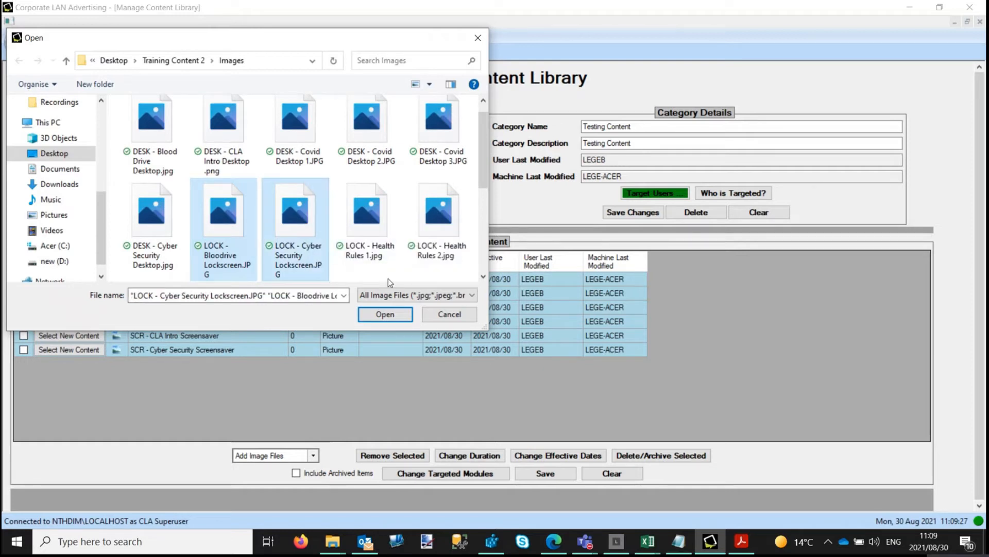
pyautogui.click(387, 314)
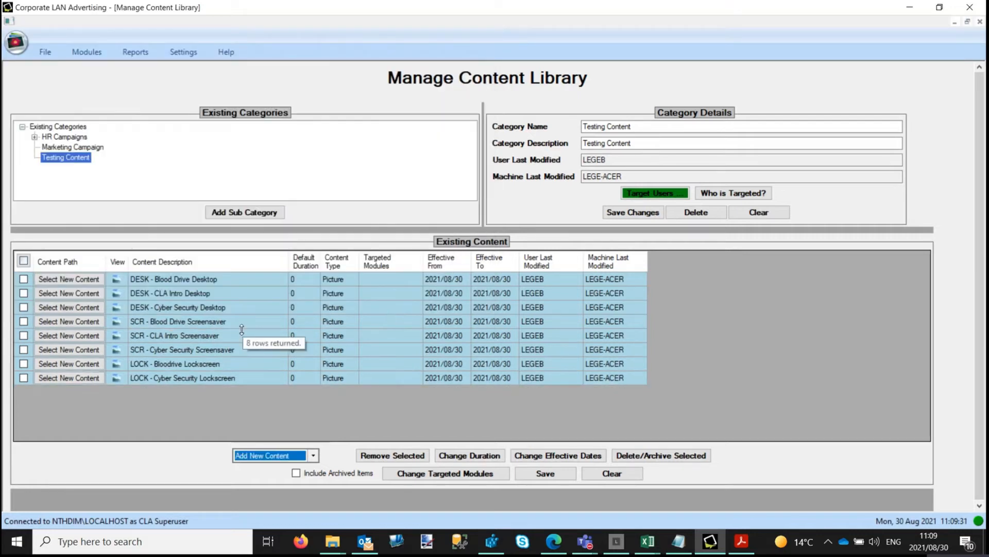
# - Add the video Cyber Security.mp4 from the Training Content 2 Videos folder to the Testing Content category, accepting its oversized file
pyautogui.click(312, 456)
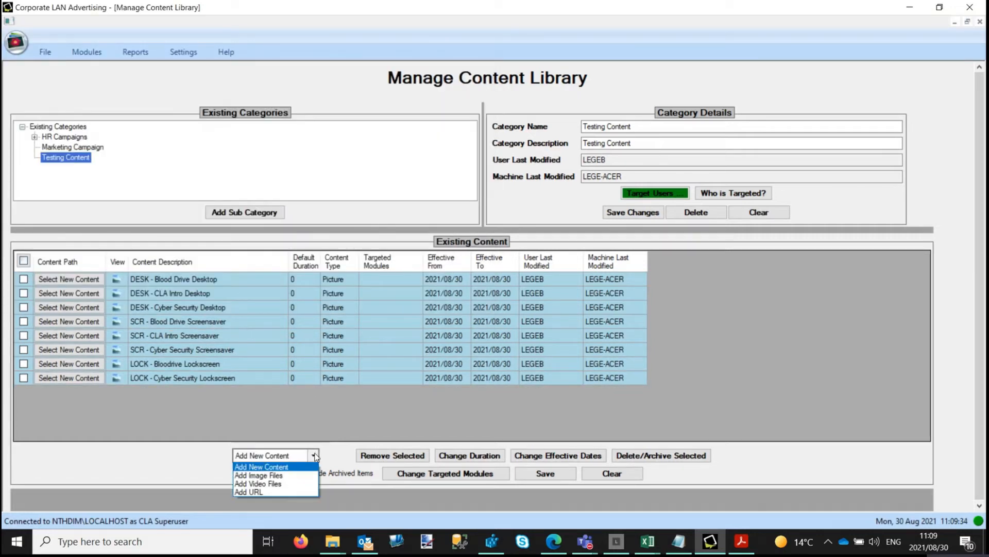
pyautogui.click(308, 484)
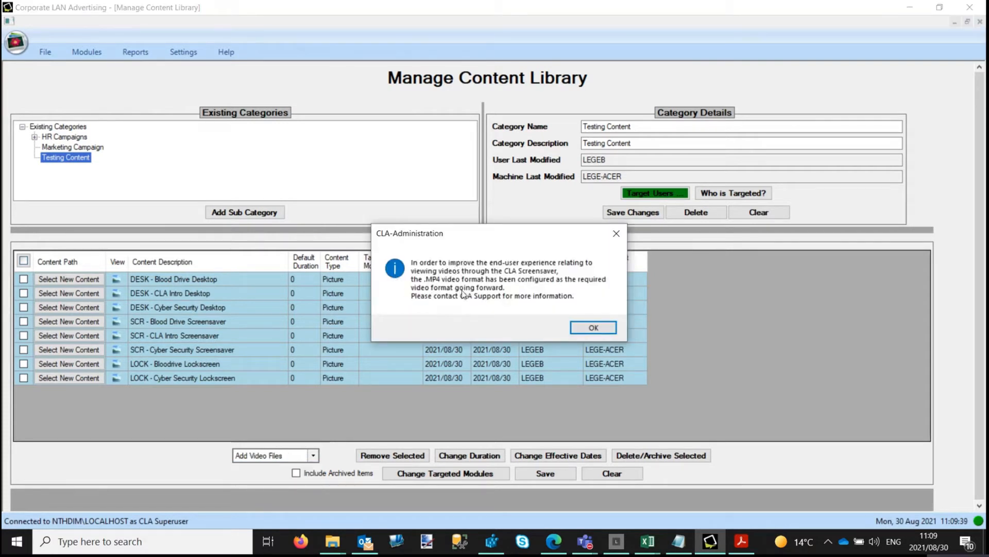
pyautogui.click(606, 329)
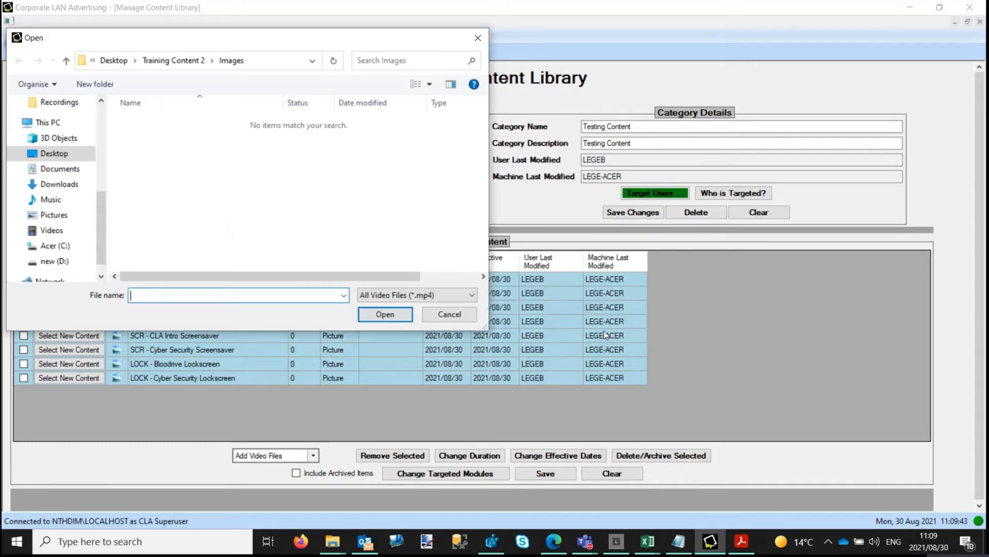
pyautogui.click(193, 61)
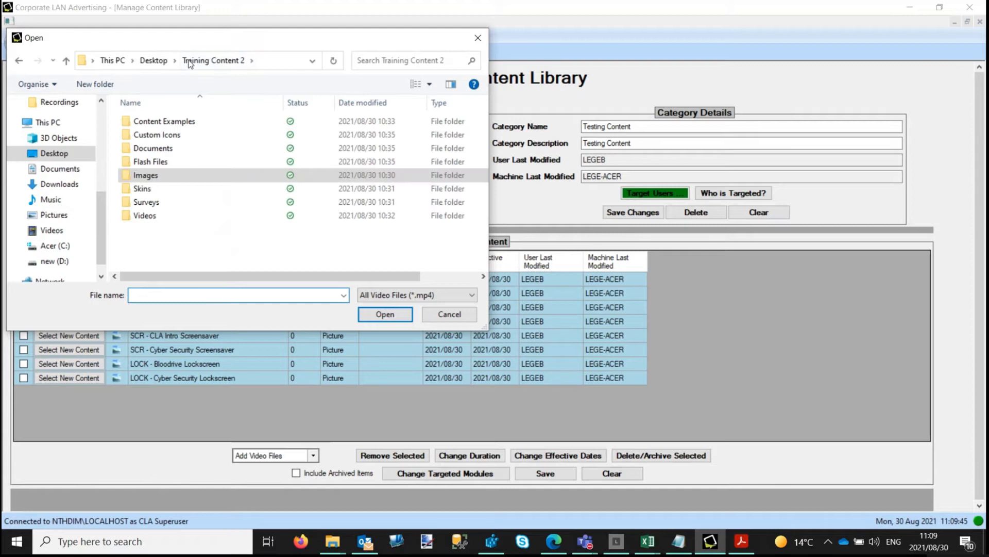
pyautogui.doubleClick(143, 215)
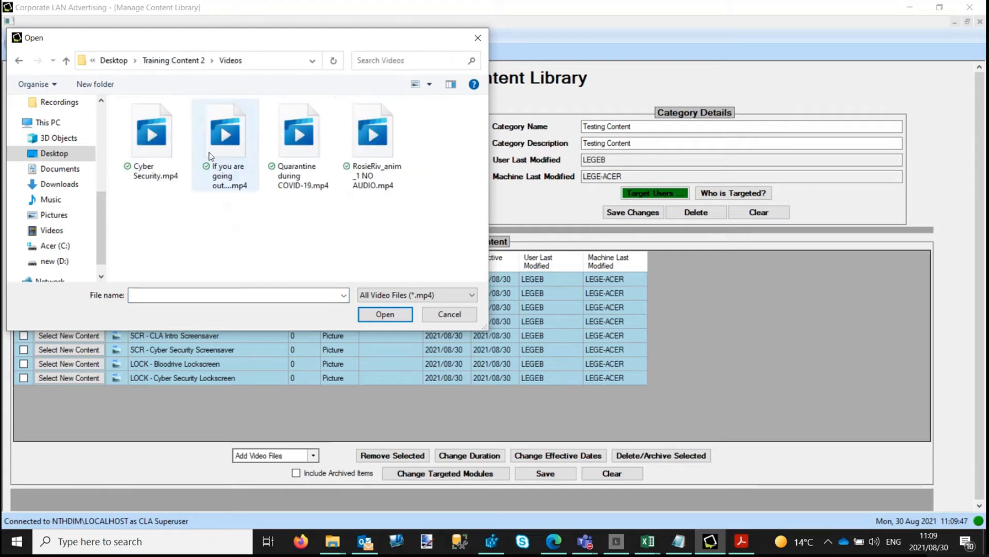
pyautogui.click(152, 140)
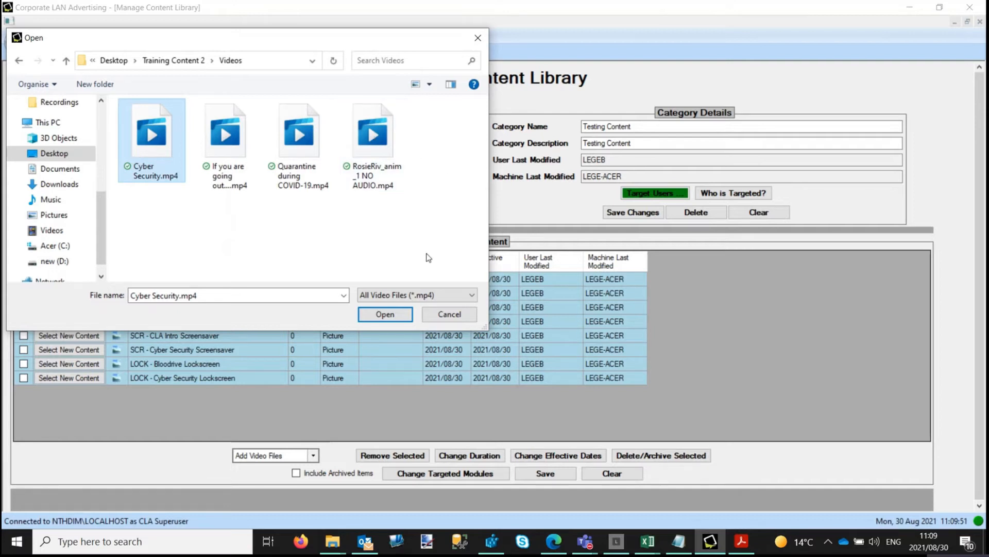
pyautogui.click(385, 315)
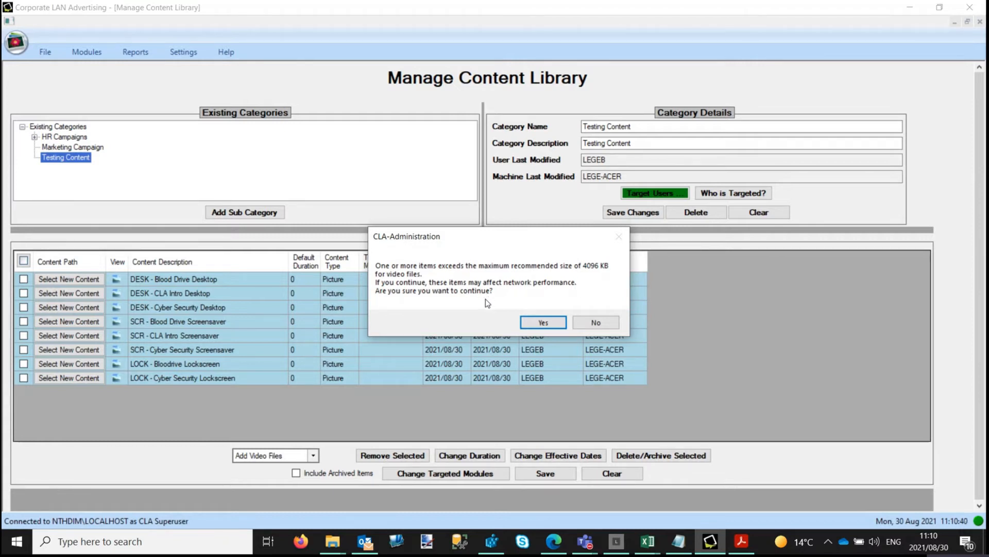
pyautogui.click(543, 322)
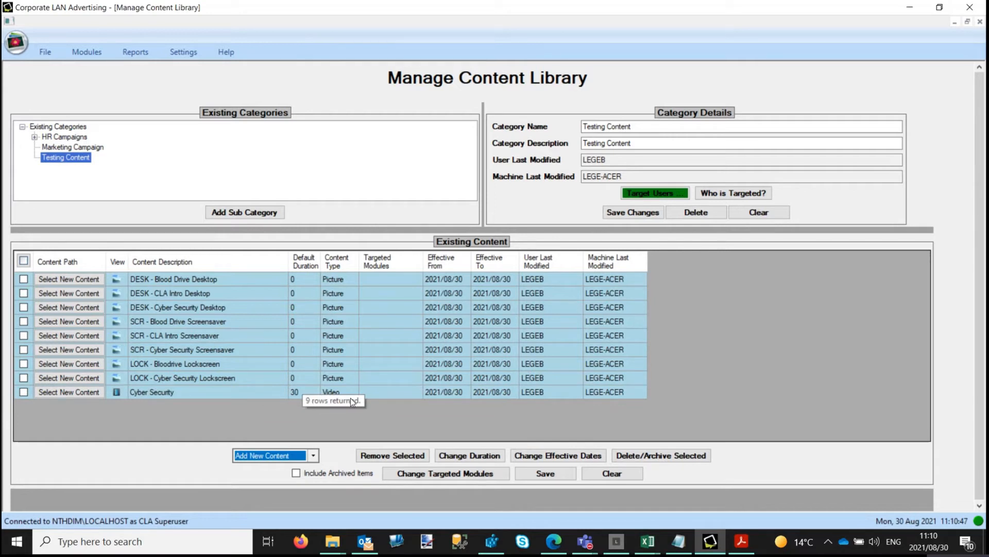
pyautogui.click(313, 455)
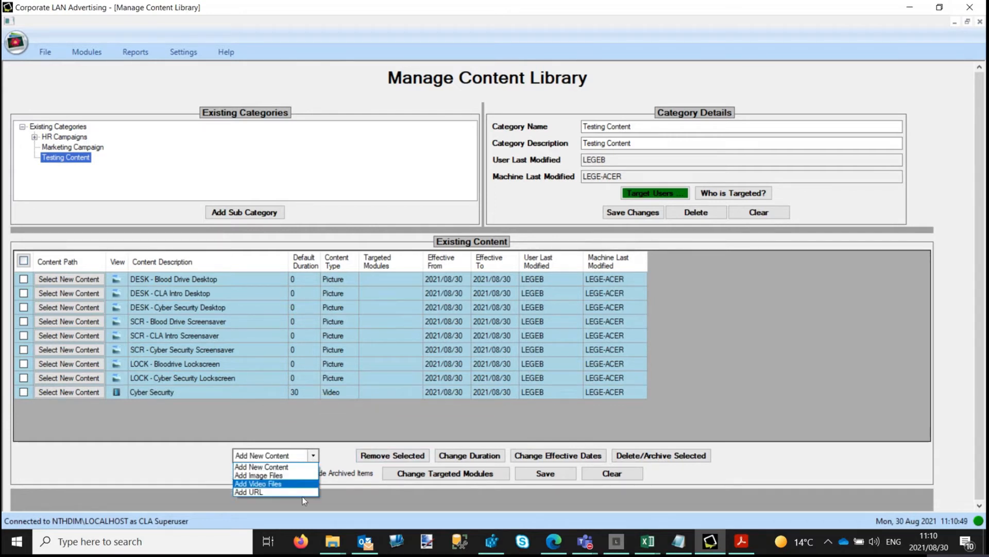
pyautogui.click(273, 492)
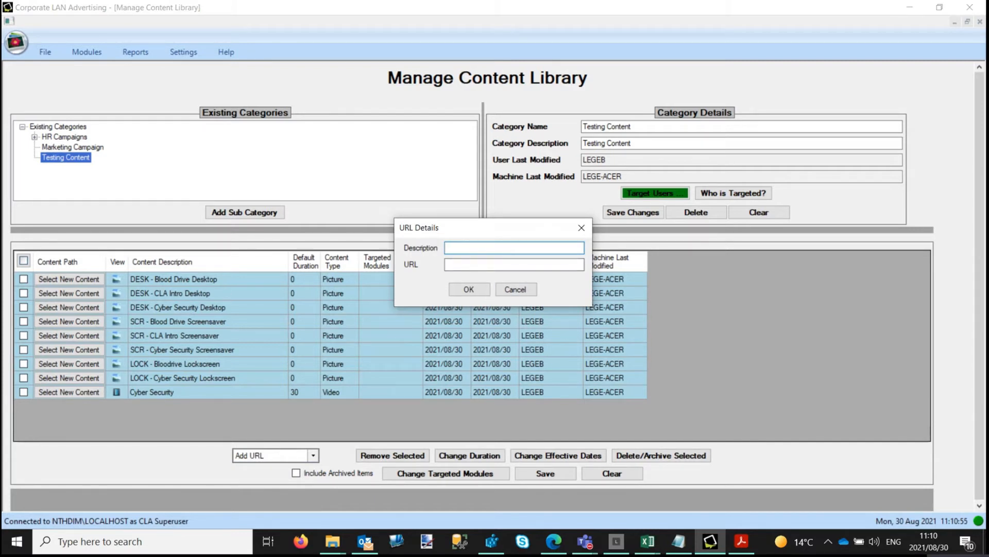
pyautogui.hotkey('alt', 'Tab')
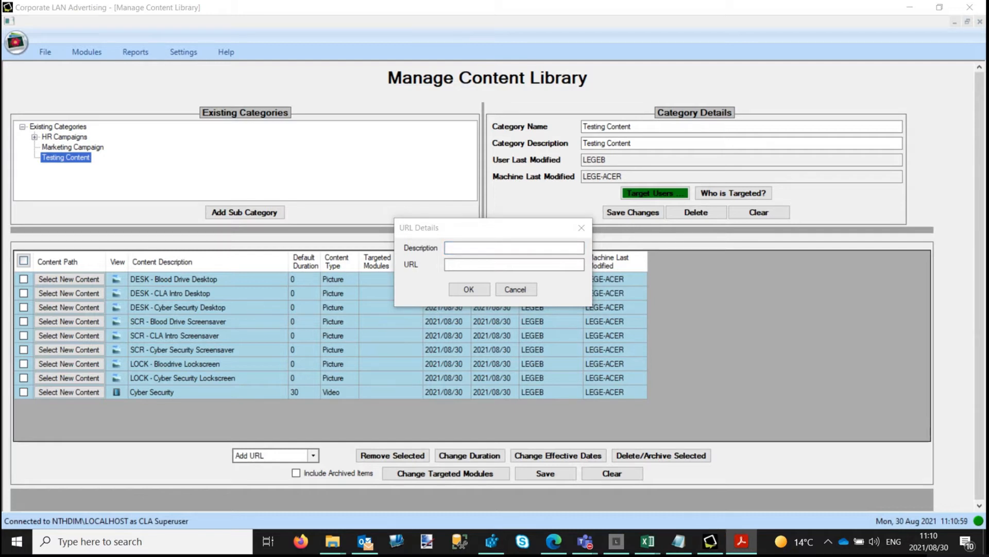
pyautogui.click(528, 263)
pyautogui.write('http://www.news24.com/TopStories')
pyautogui.click(495, 247)
pyautogui.write('Top News Stories')
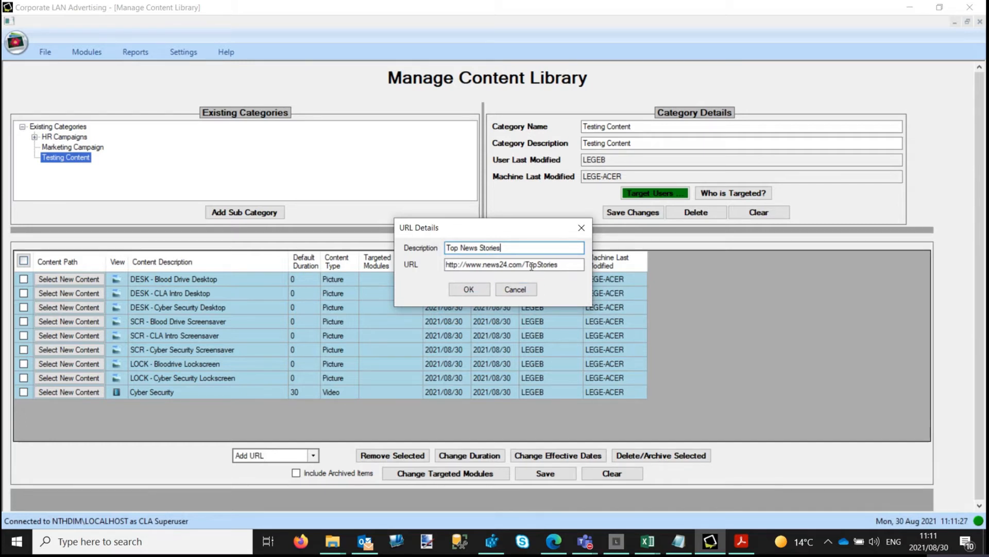
pyautogui.click(470, 290)
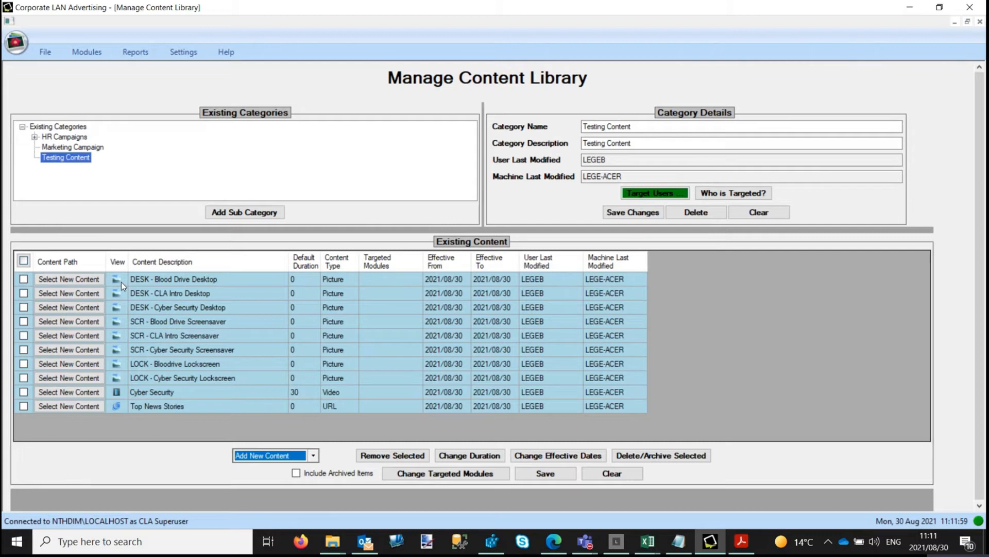
pyautogui.click(65, 280)
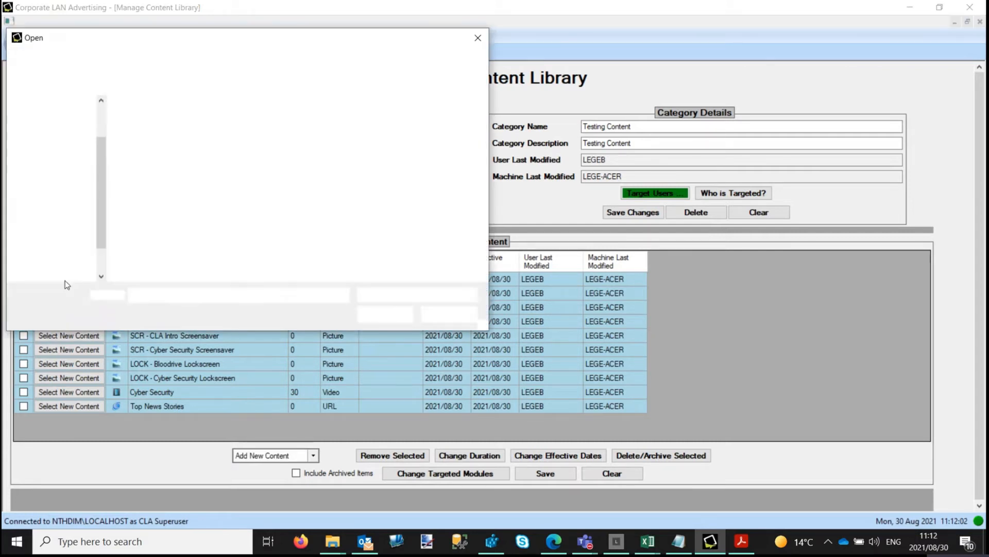
pyautogui.click(178, 60)
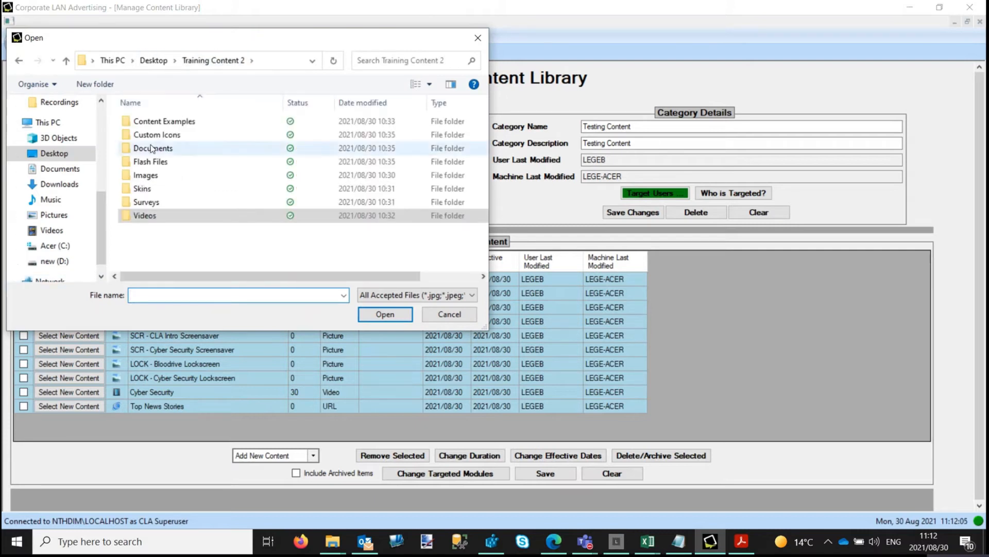
pyautogui.doubleClick(146, 176)
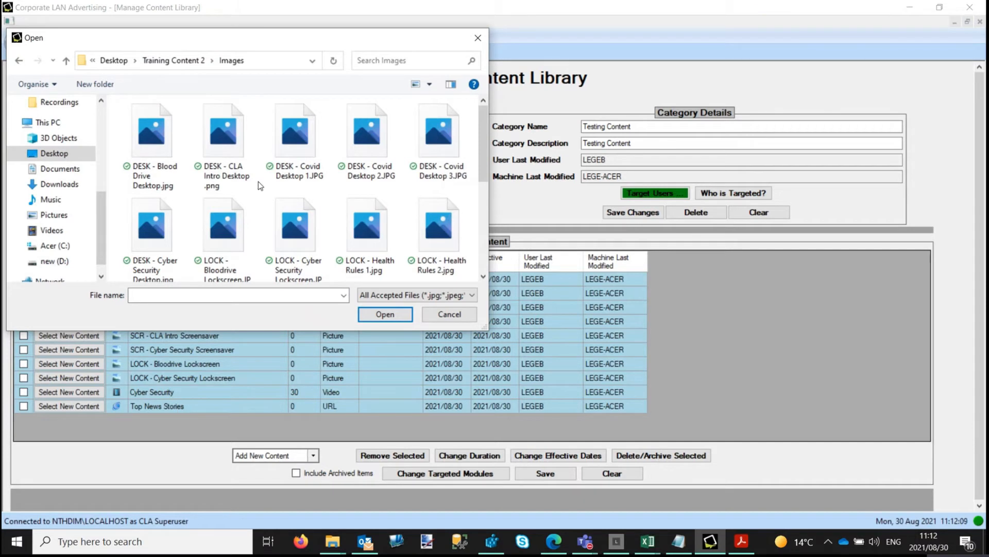
pyautogui.click(478, 43)
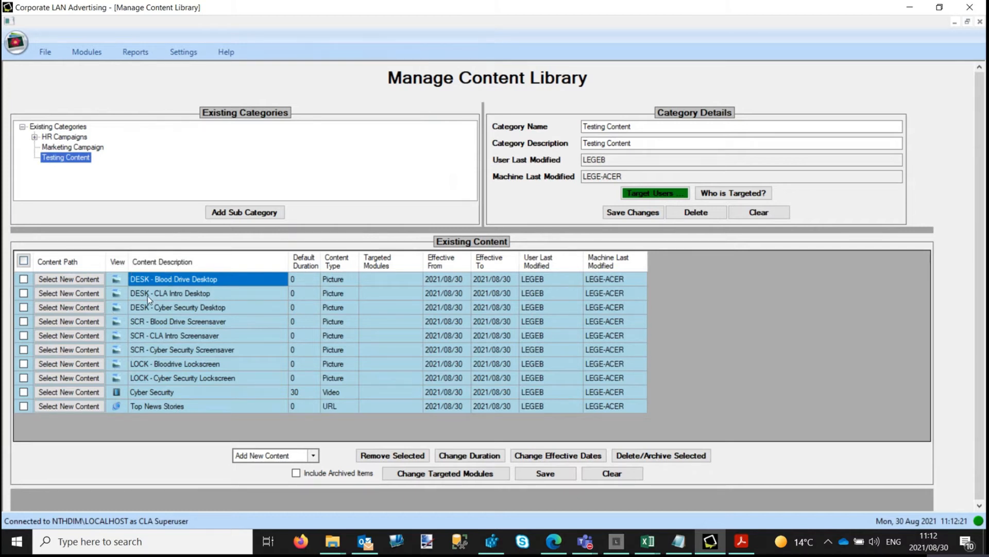
# - Preview the DESK - CLA Intro Desktop and SCR - Cyber Security Screensaver images, closing each preview
pyautogui.click(117, 294)
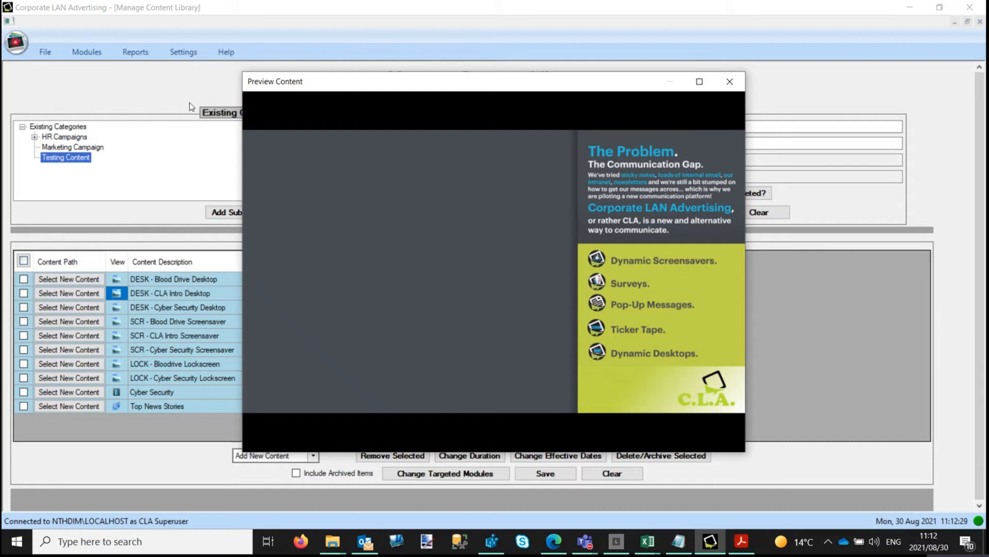
pyautogui.click(729, 82)
pyautogui.click(117, 348)
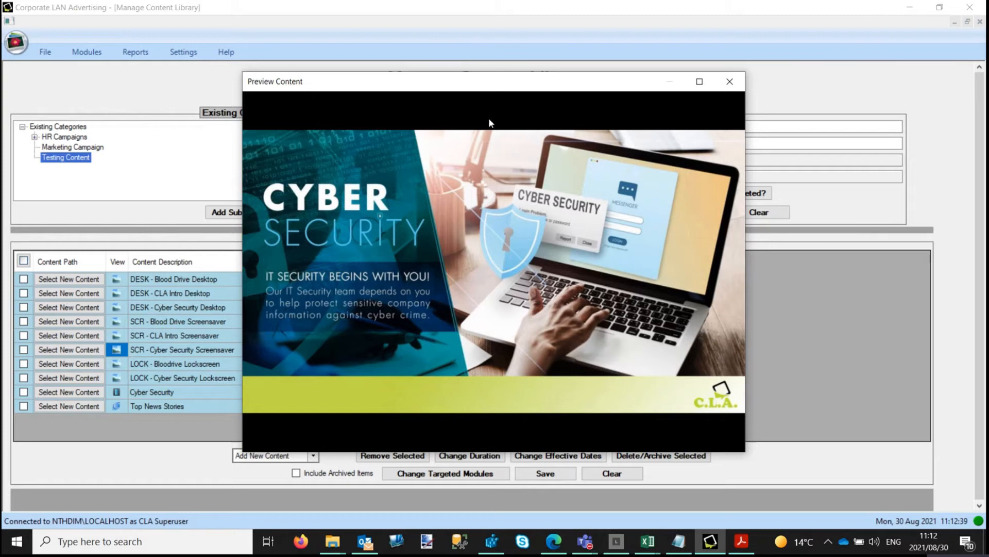
pyautogui.click(732, 83)
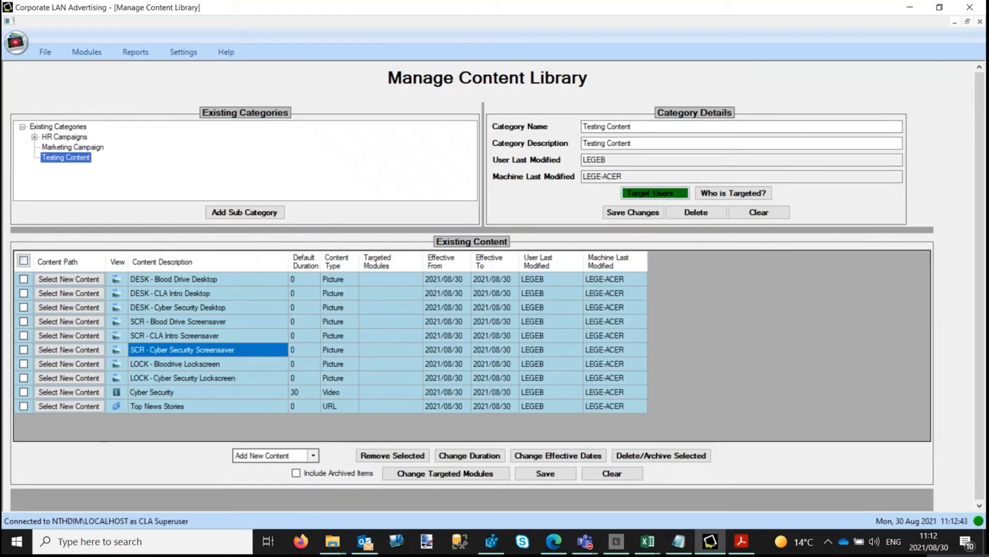
# - Change the description of the DESK - Blood Drive Desktop item to "DESK - Blood Drive DSK 2"
pyautogui.click(227, 279)
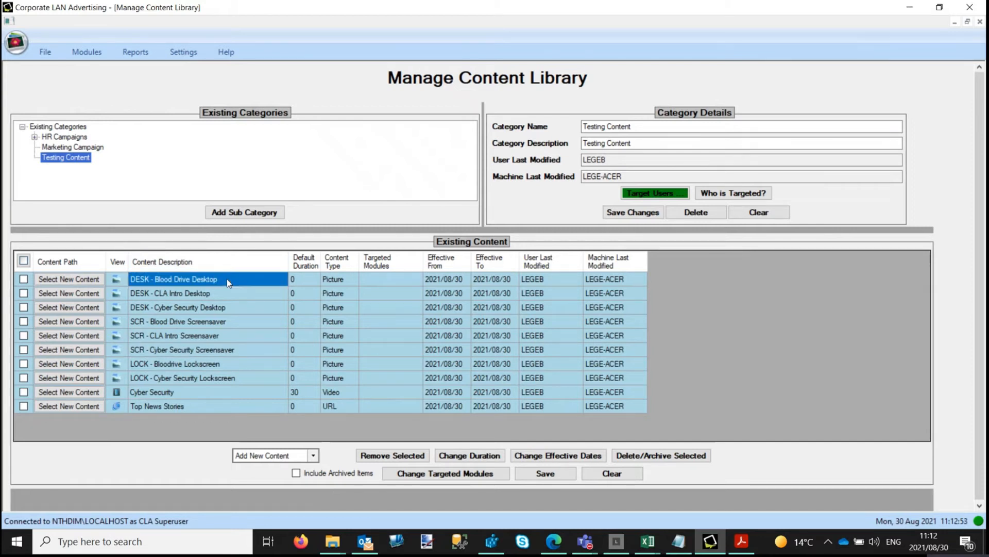
pyautogui.click(225, 278)
pyautogui.click(225, 278)
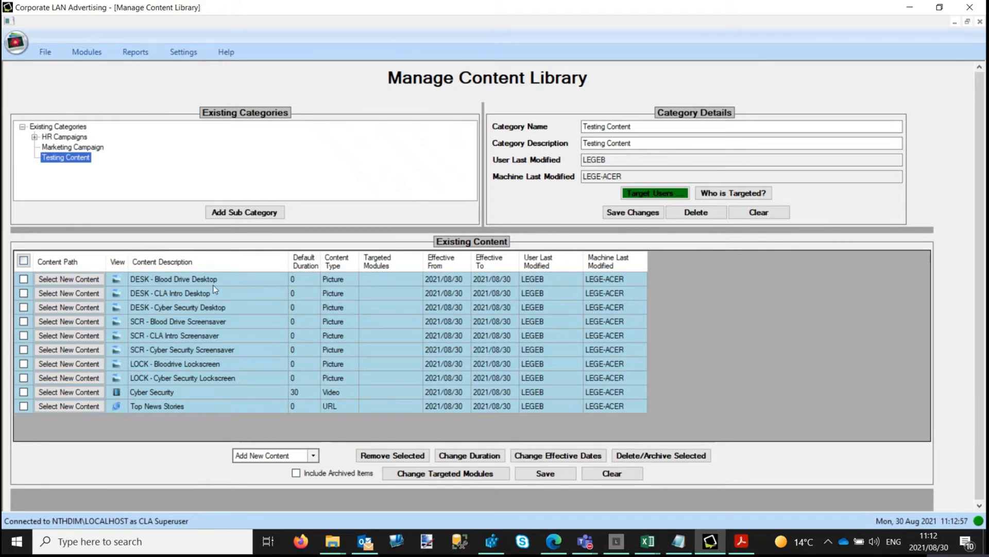
pyautogui.tripleClick(221, 277)
pyautogui.moveTo(225, 280); pyautogui.dragTo(195, 280)
pyautogui.write('DSK')
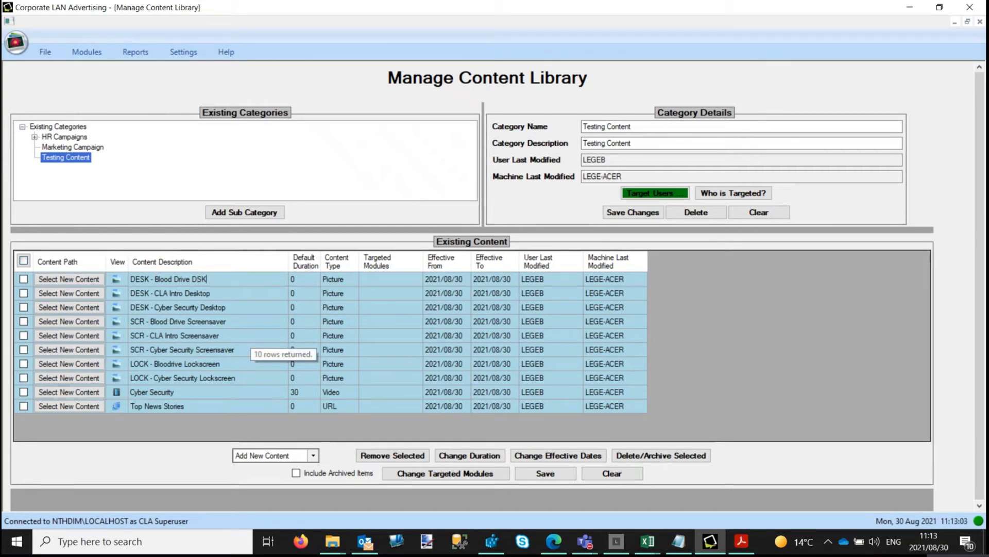
pyautogui.write(' 2')
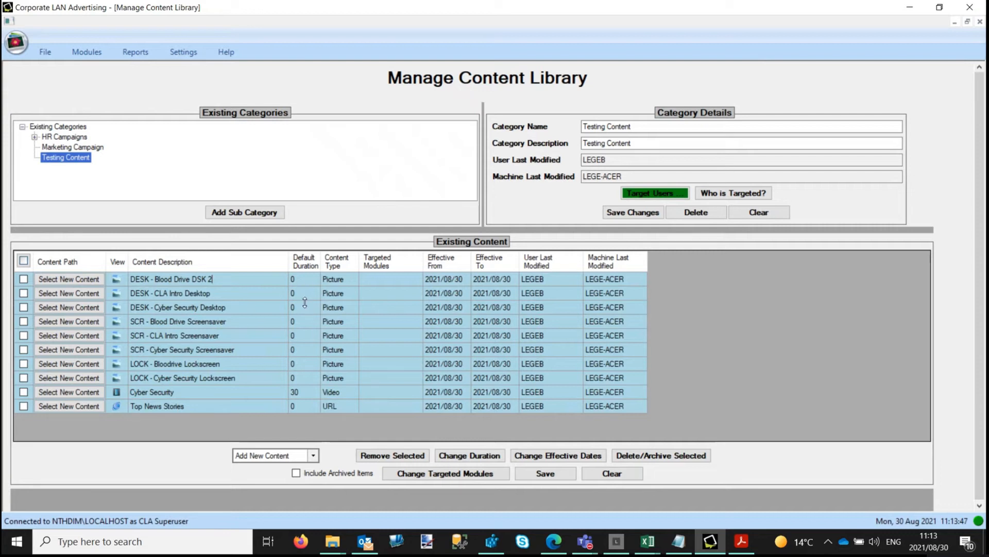
pyautogui.click(309, 281)
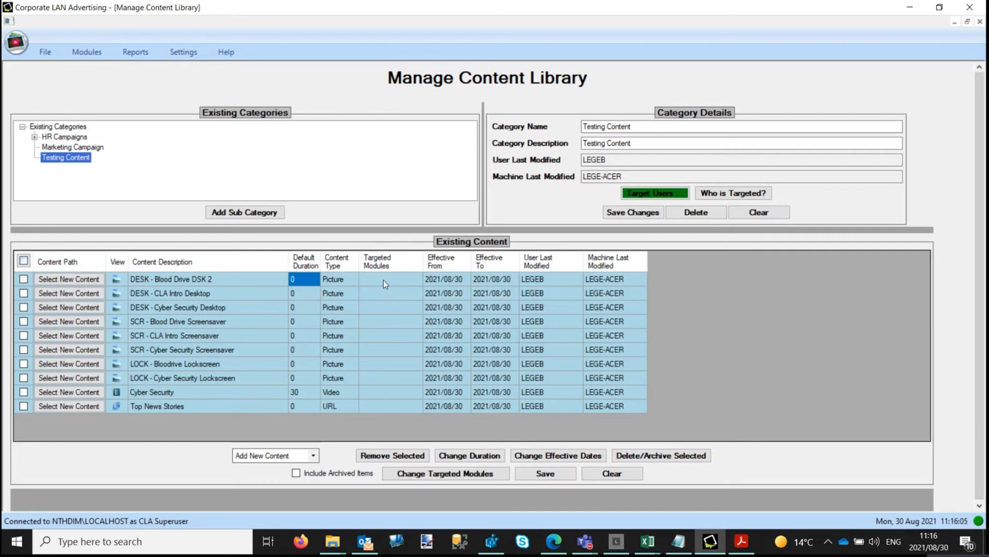
# - Set the targeted module of the DESK - Blood Drive DSK 2 item to Desktops
pyautogui.click(397, 279)
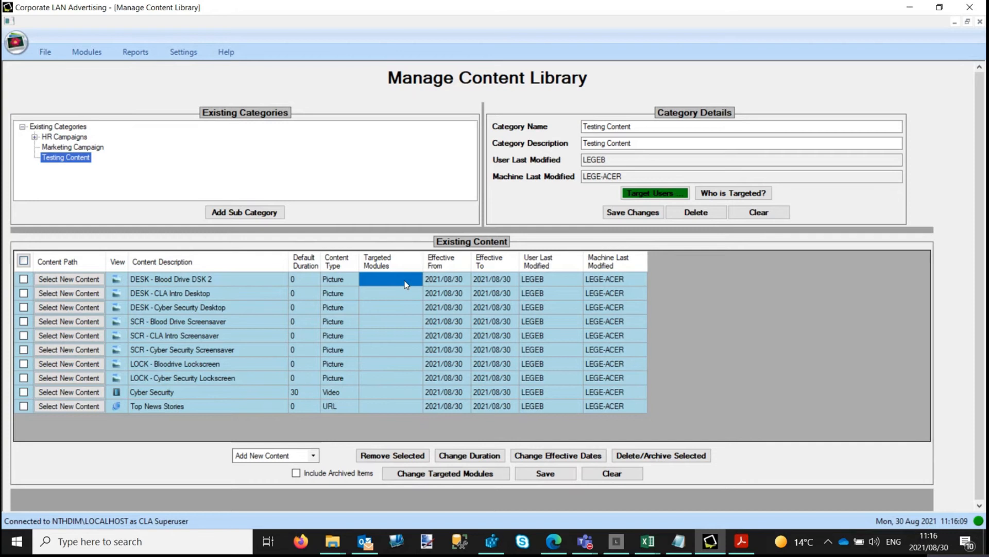
pyautogui.click(405, 285)
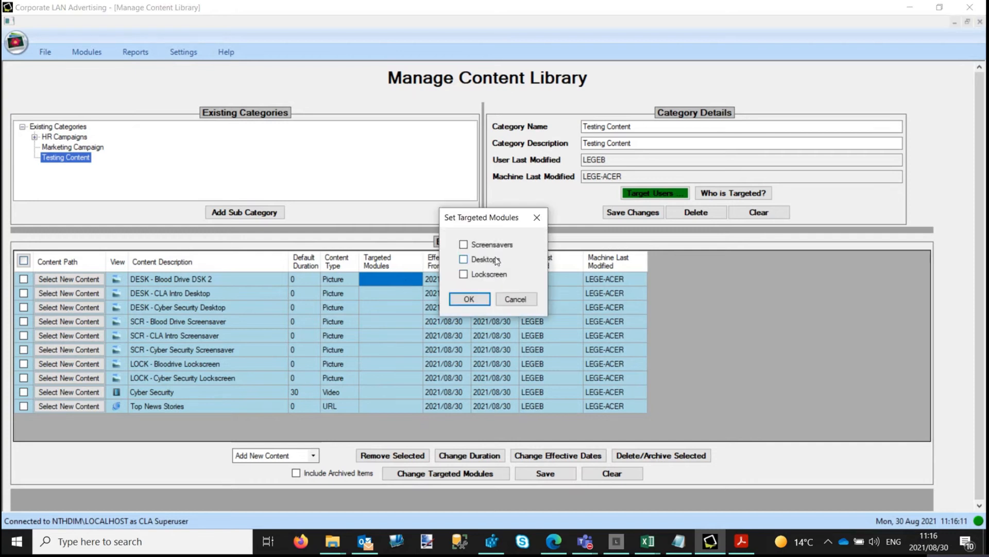
pyautogui.click(480, 259)
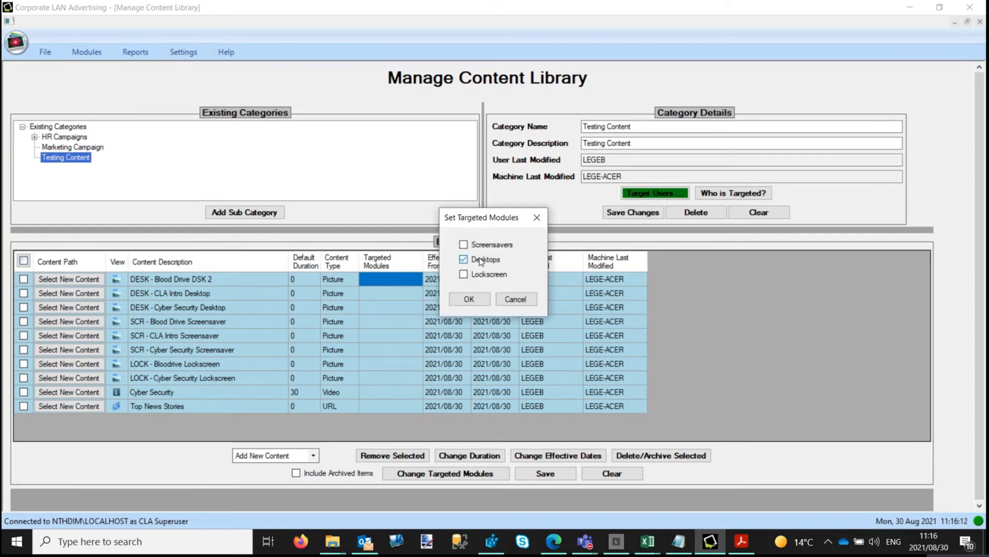
pyautogui.click(469, 299)
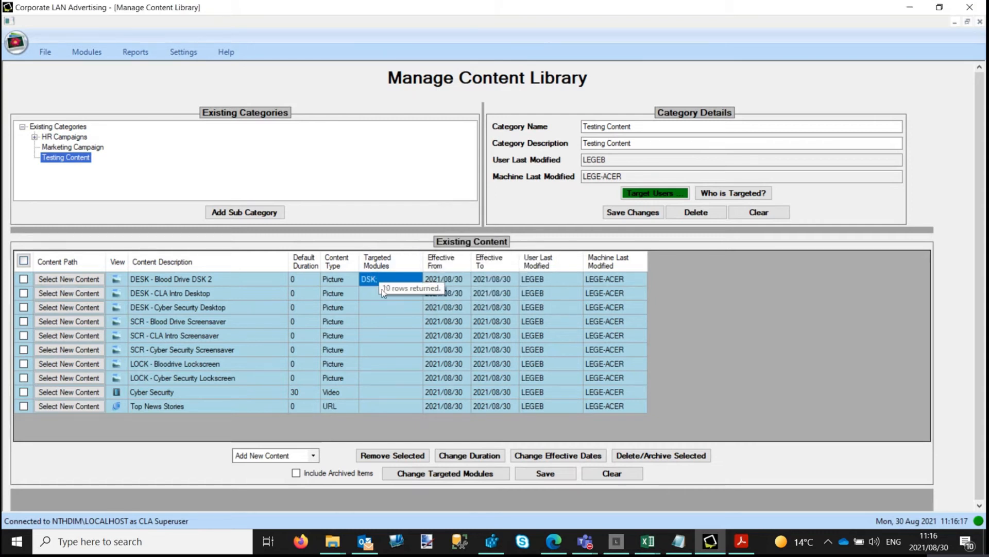
# - Set the targeted module of both DESK - CLA Intro Desktop and DESK - Cyber Security Desktop to Desktops, and deselect both items
pyautogui.click(24, 293)
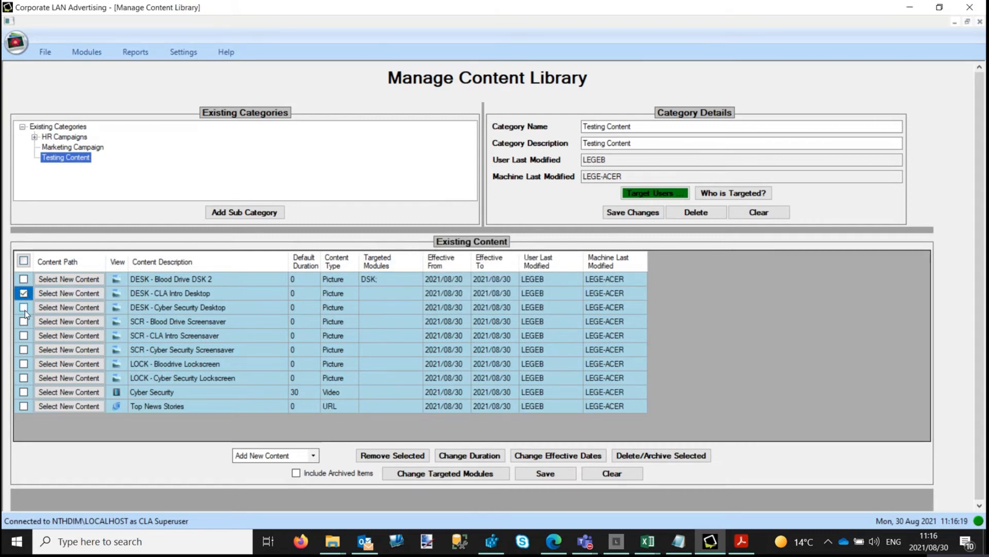
pyautogui.click(24, 307)
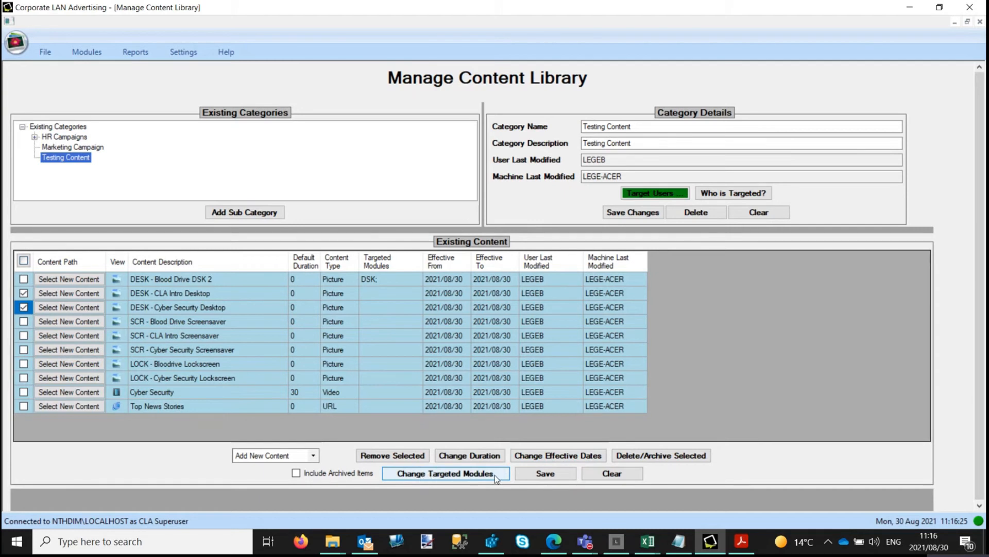
pyautogui.click(441, 476)
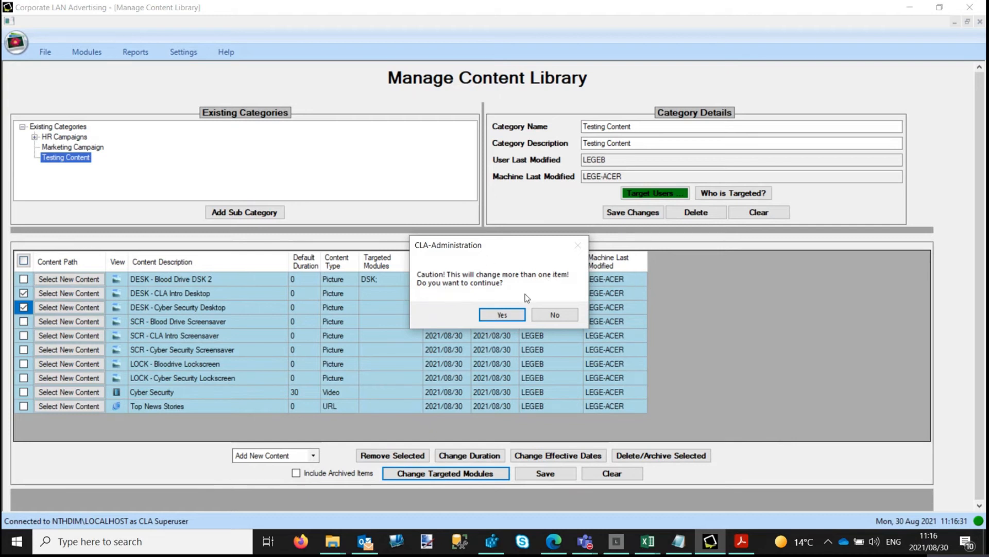
pyautogui.click(503, 315)
pyautogui.click(479, 260)
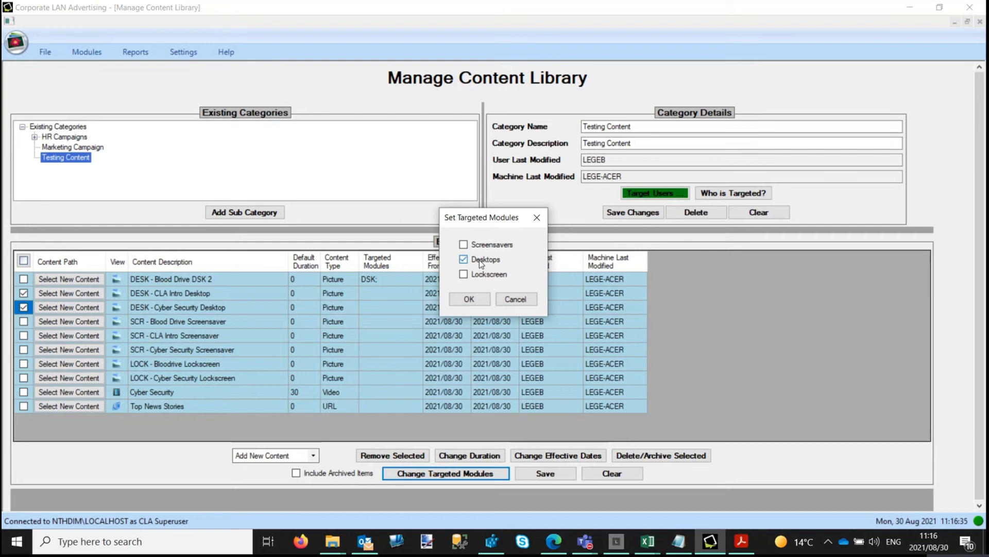
pyautogui.click(470, 300)
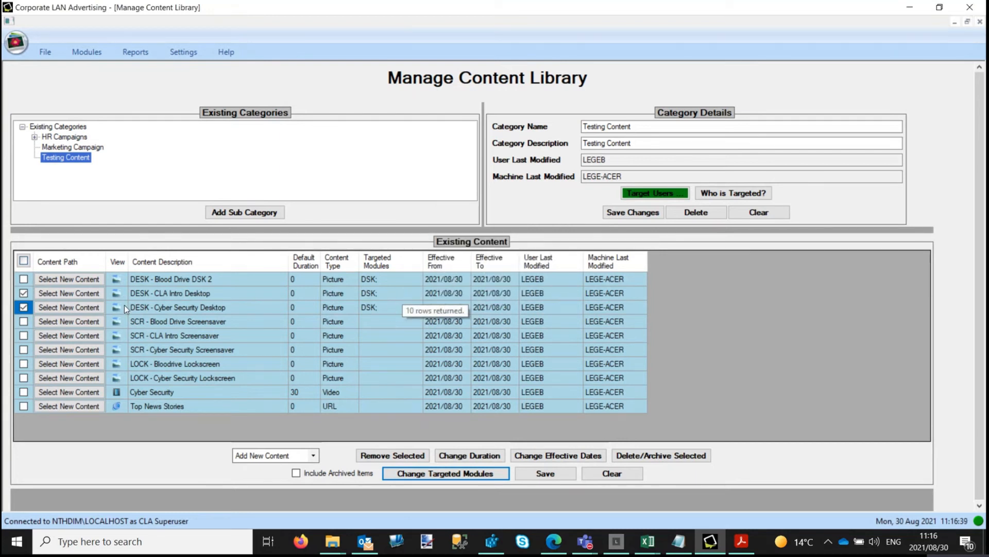
pyautogui.click(23, 293)
pyautogui.click(22, 308)
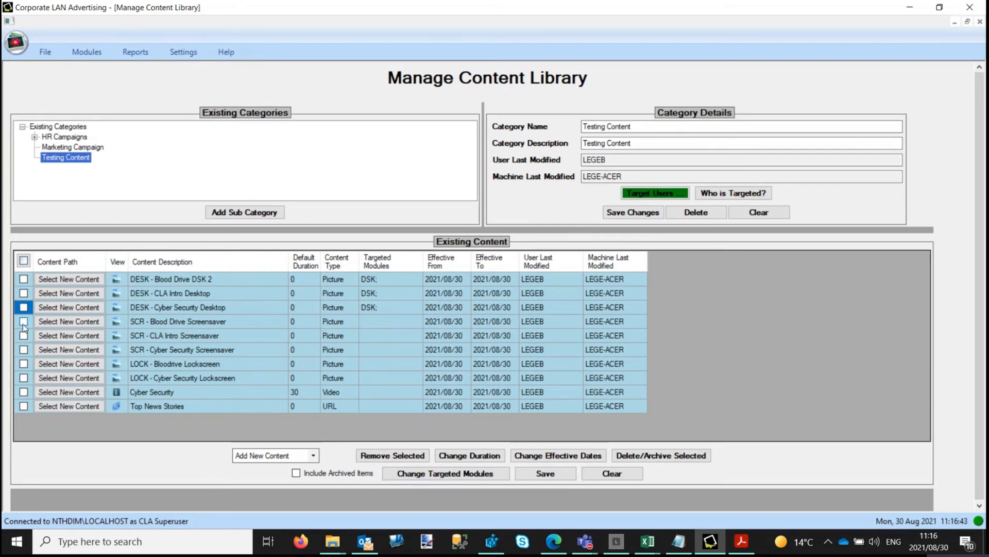
# - Set the targeted module of the three SCR screensaver items to Screensavers, and deselect them
pyautogui.click(23, 336)
pyautogui.click(466, 474)
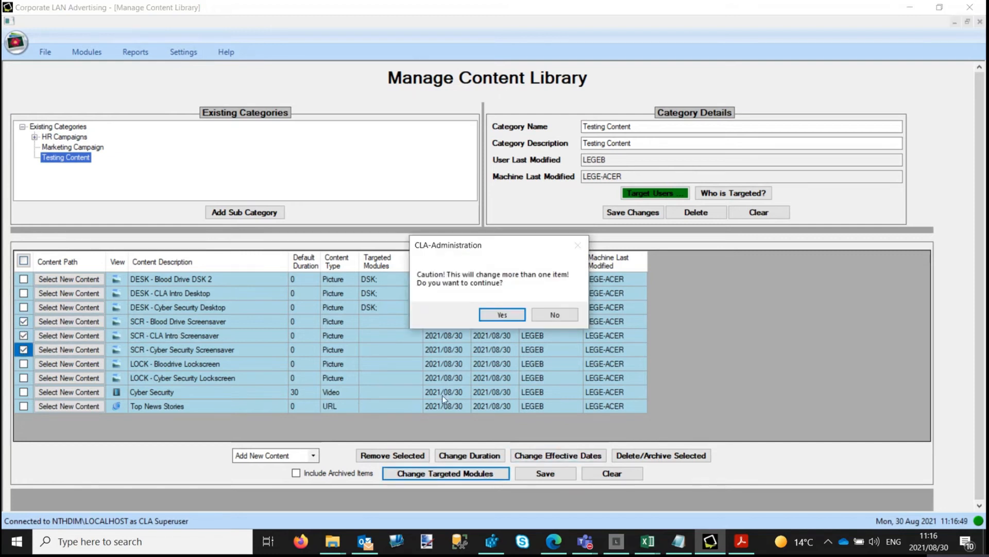
pyautogui.click(502, 315)
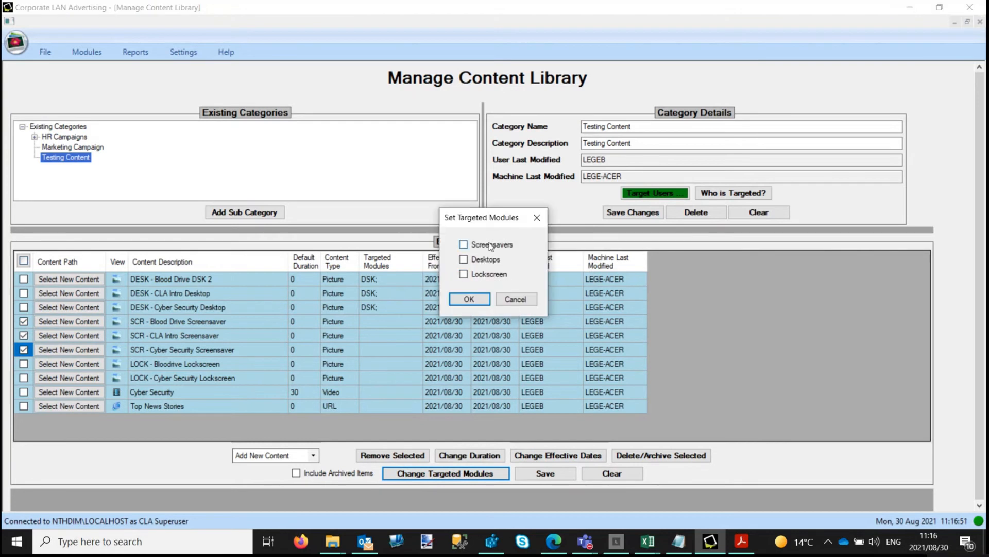
pyautogui.click(469, 300)
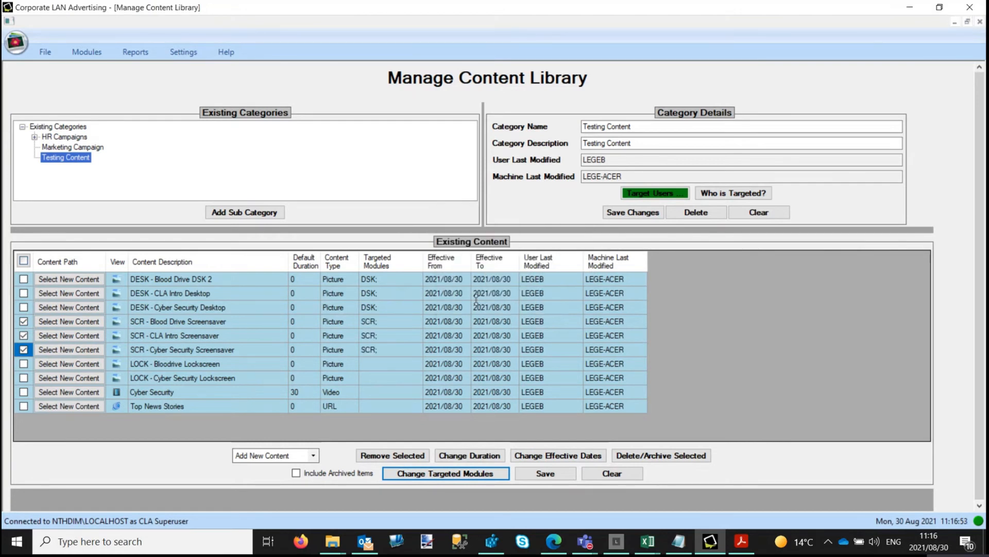
pyautogui.click(24, 321)
pyautogui.click(23, 335)
pyautogui.click(23, 350)
# - Set the targeted module of LOCK - Bloodrive Lockscreen and LOCK - Cyber Security Lockscreen to Lockscreen, and deselect both items
pyautogui.click(24, 378)
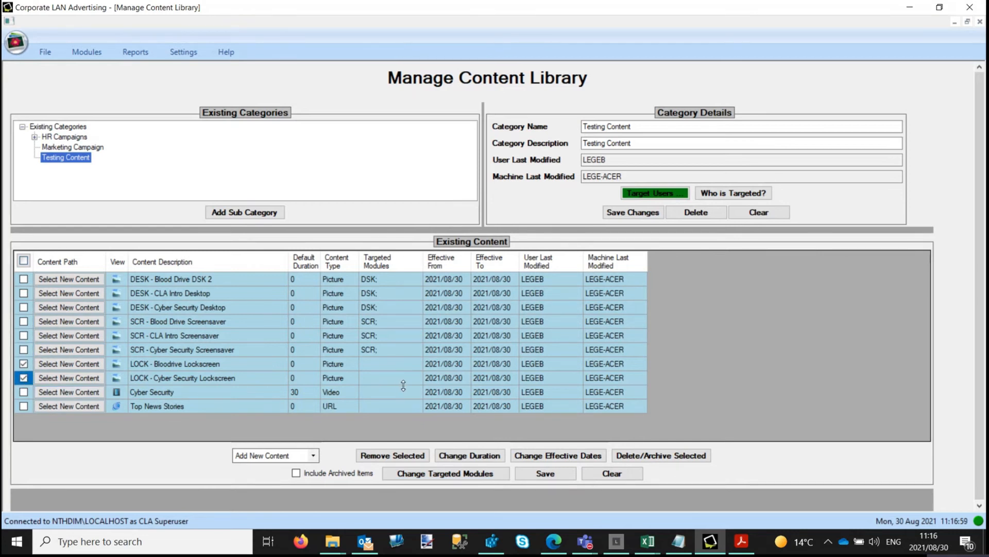
pyautogui.click(446, 474)
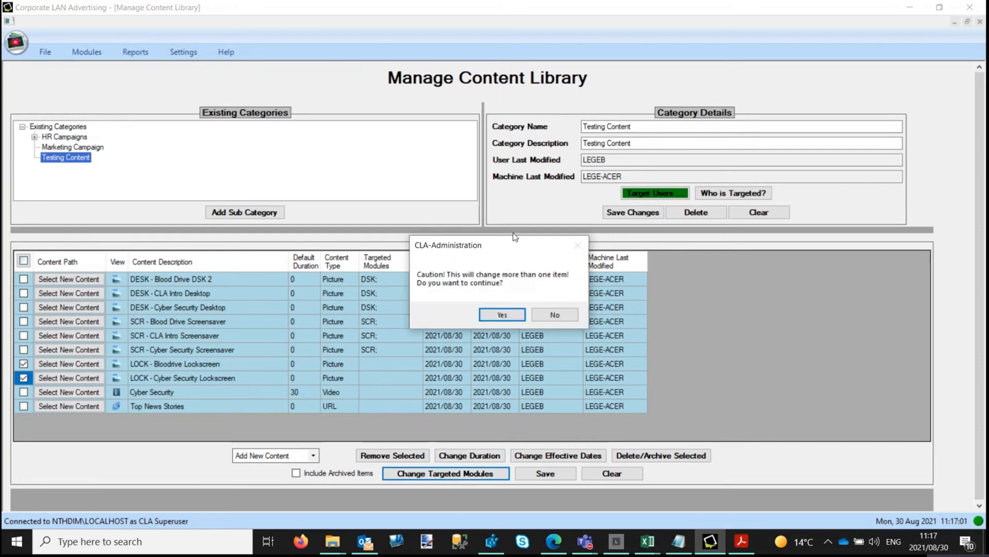
pyautogui.click(502, 314)
pyautogui.click(488, 275)
pyautogui.click(470, 299)
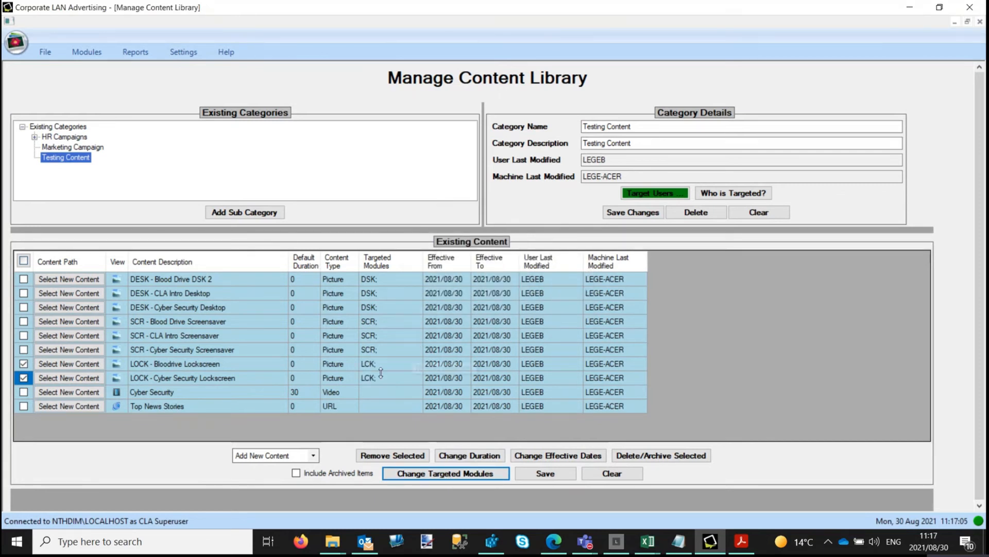
pyautogui.click(24, 364)
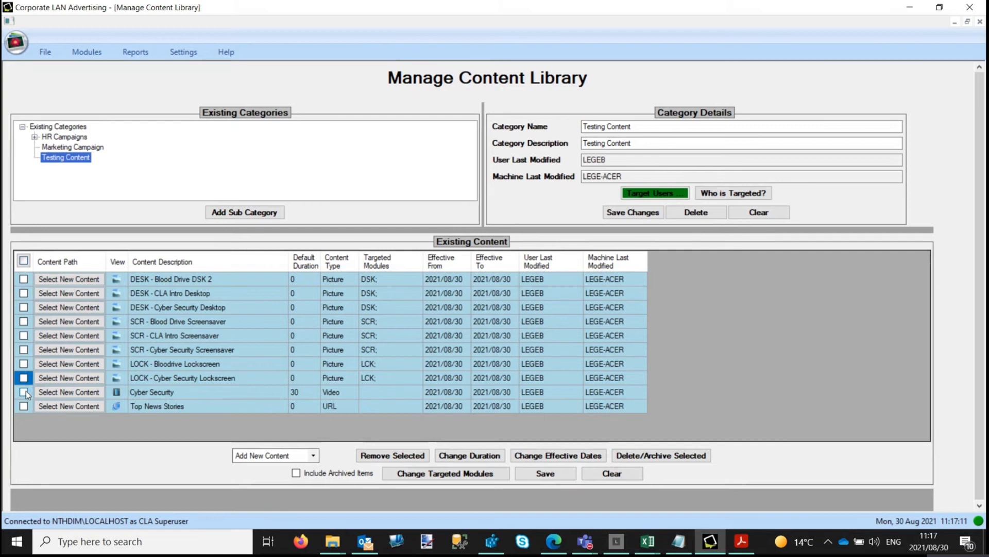
# - Set the targeted module of the Cyber Security video and the Top News Stories URL to Screensavers, and deselect both items
pyautogui.click(24, 406)
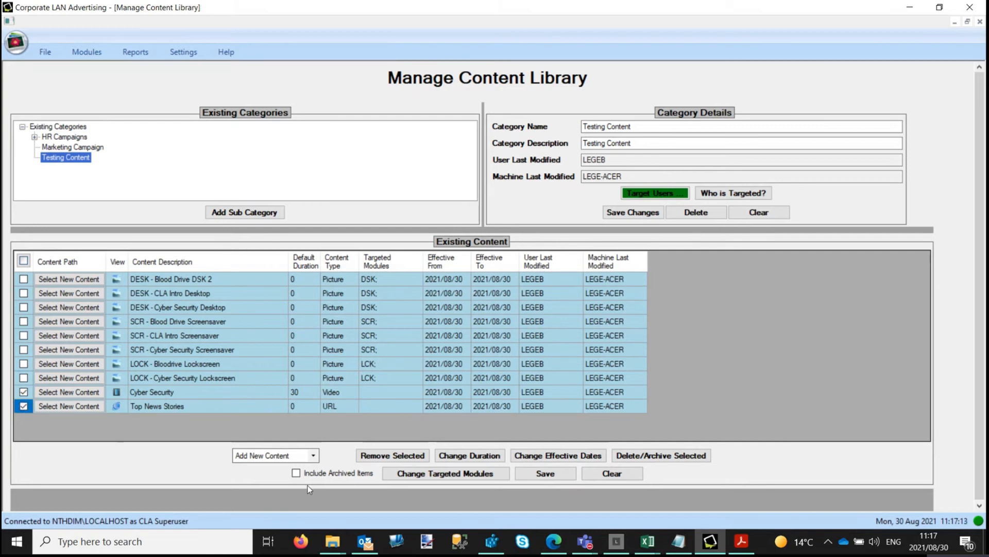
pyautogui.click(446, 473)
pyautogui.click(509, 311)
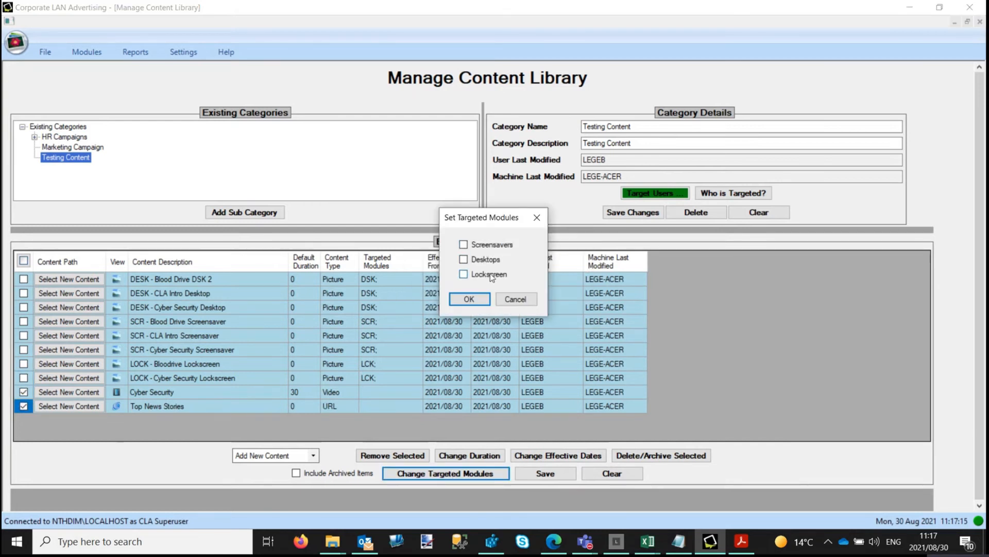
pyautogui.click(492, 245)
pyautogui.click(470, 299)
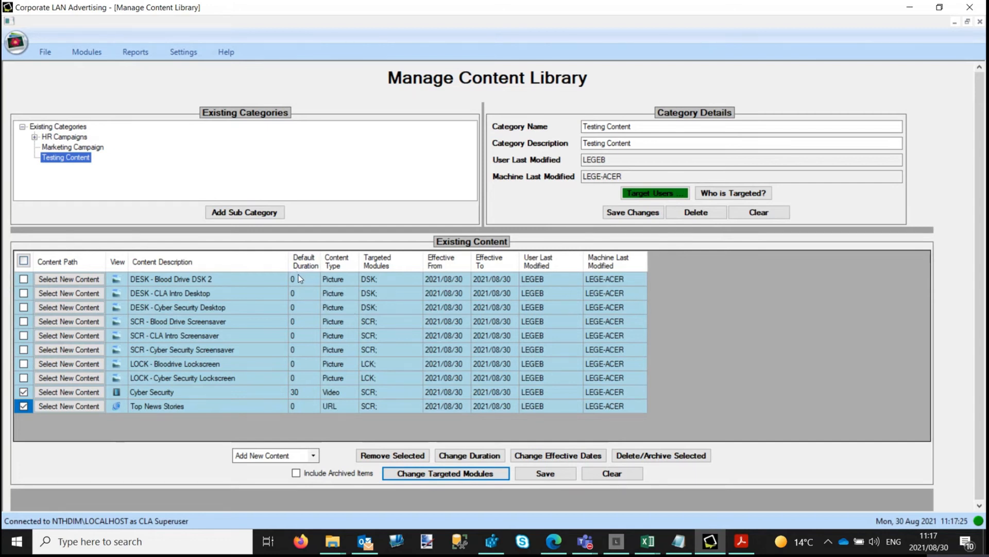
pyautogui.click(23, 392)
pyautogui.click(23, 407)
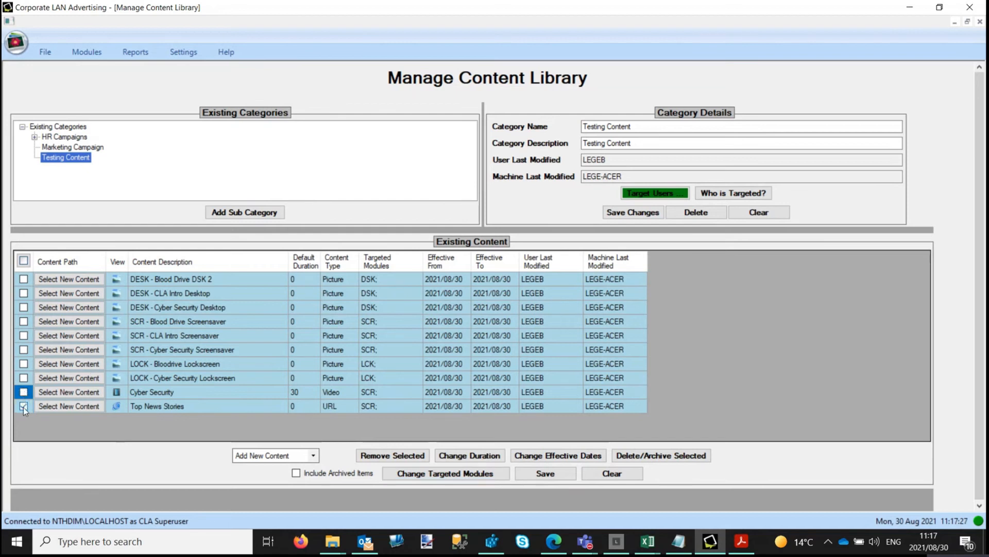
# - Set the default duration of the DESK - Blood Drive DSK 2 item to 15
pyautogui.doubleClick(301, 280)
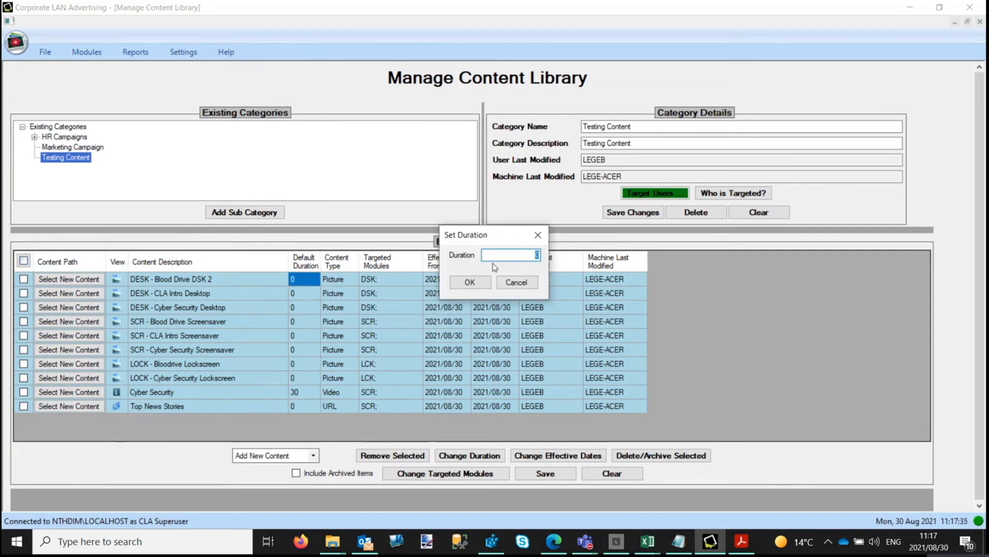
pyautogui.write('15')
pyautogui.click(470, 281)
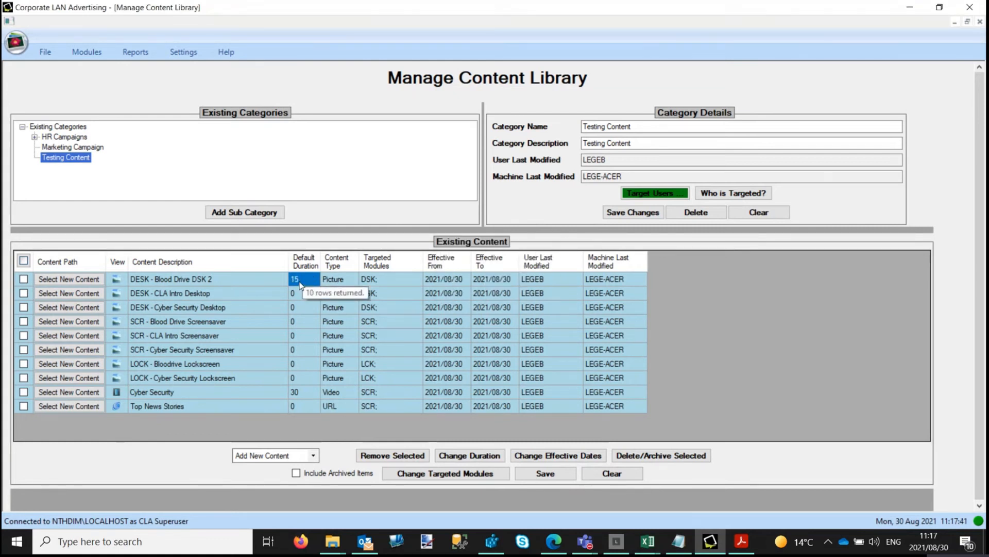
# - Change the duration of DESK - CLA Intro Desktop and SCR - CLA Intro Screensaver together to 10, and deselect both items
pyautogui.click(22, 293)
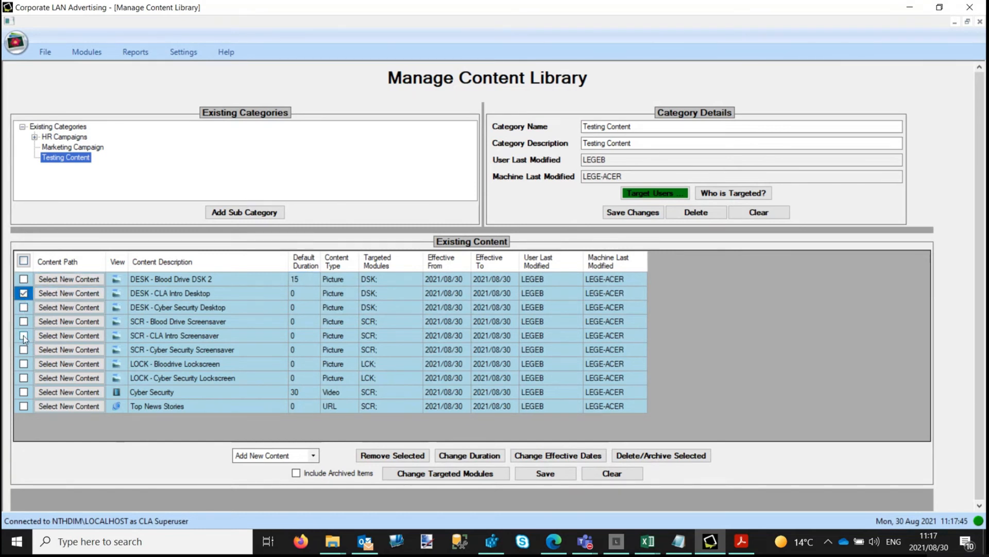
pyautogui.click(23, 336)
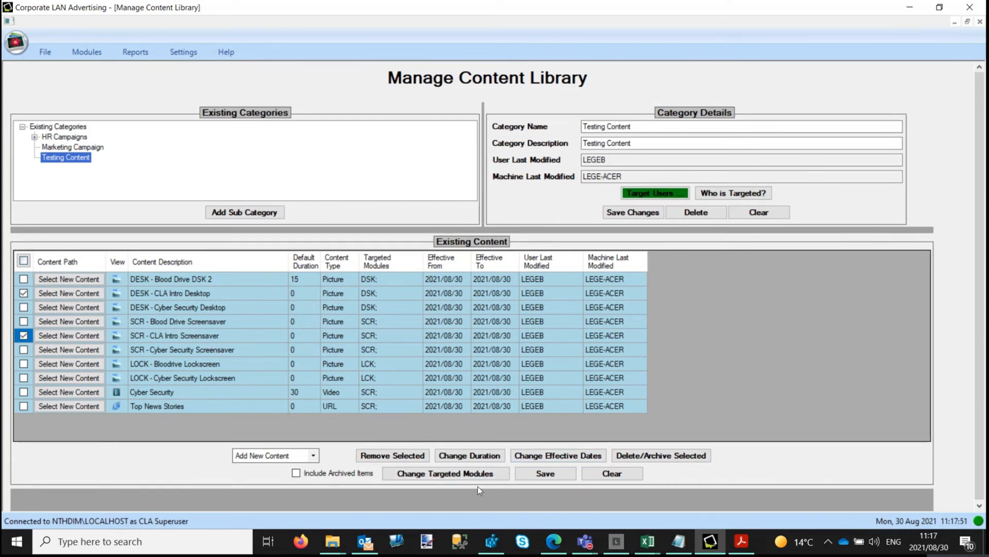
pyautogui.click(478, 457)
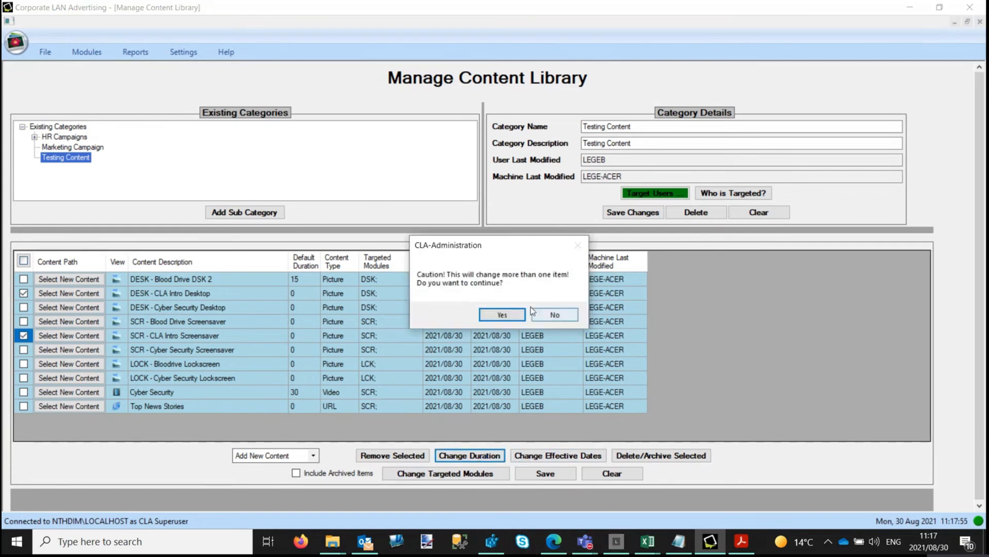
pyautogui.click(502, 315)
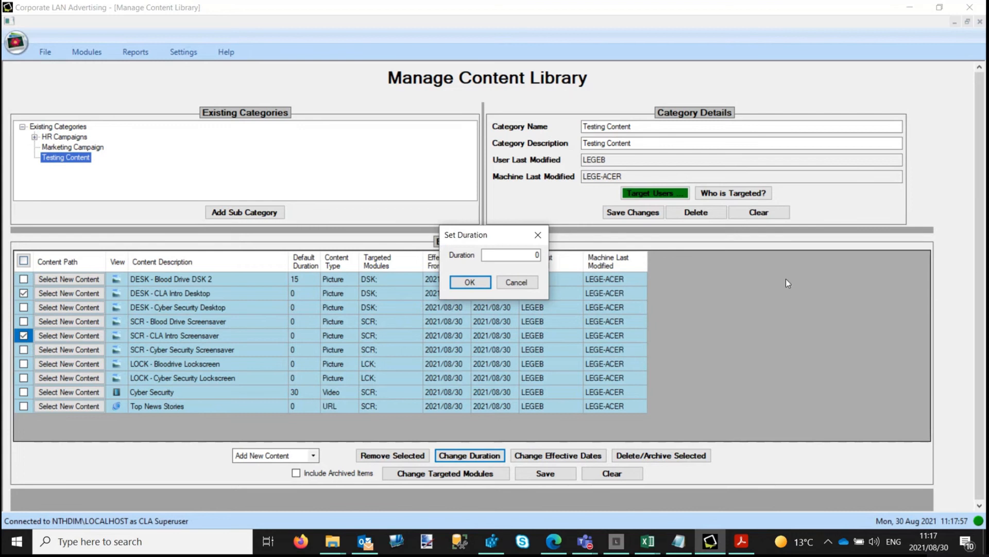
pyautogui.click(535, 254)
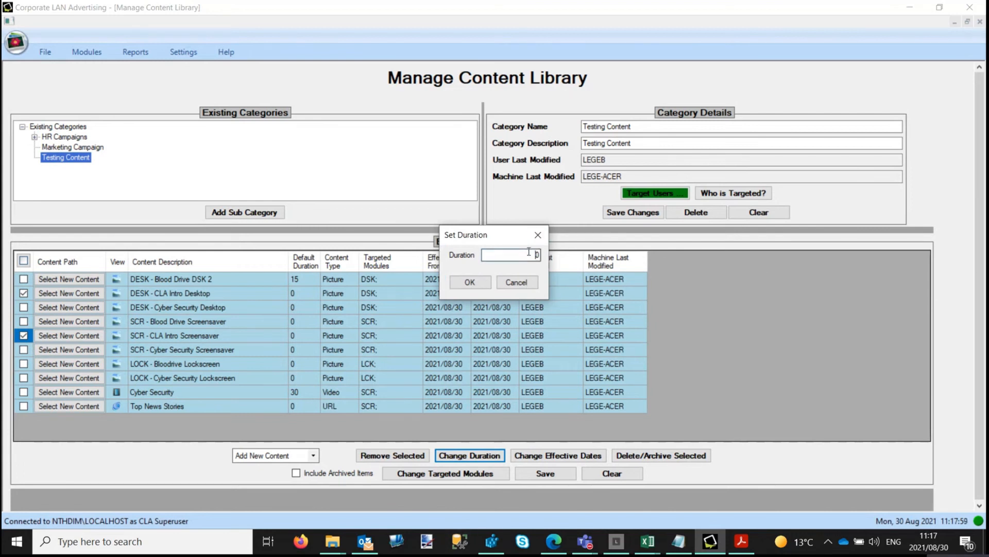
pyautogui.press('BackSpace')
pyautogui.write('10')
pyautogui.click(469, 283)
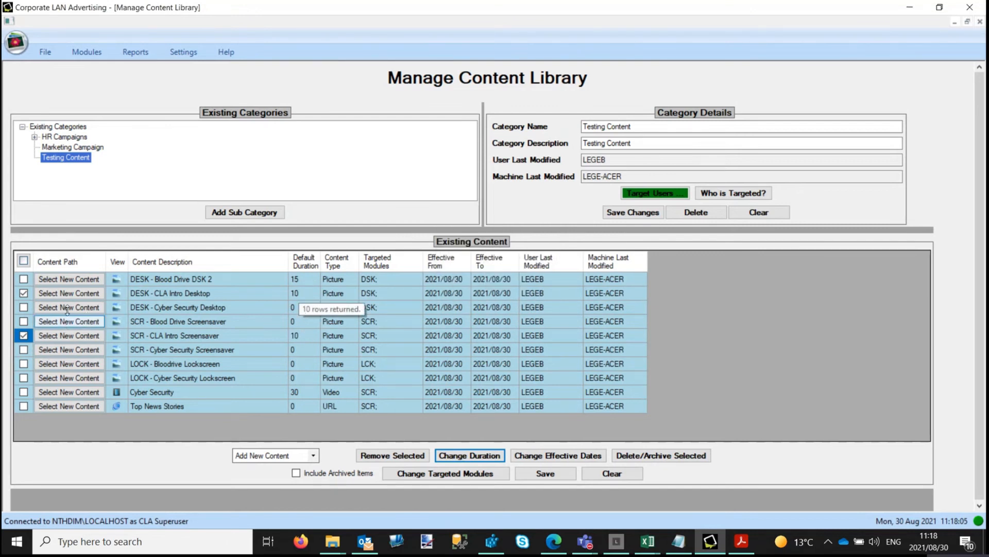
pyautogui.click(23, 292)
pyautogui.click(24, 336)
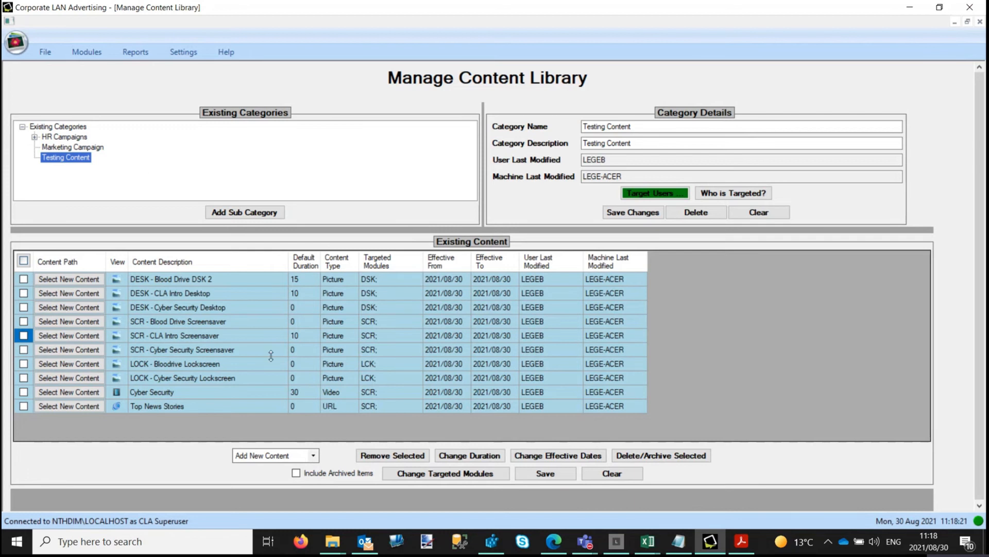
# - Set the default duration of DESK - Cyber Security Desktop to 5 and of SCR - Blood Drive Screensaver to 15
pyautogui.doubleClick(302, 308)
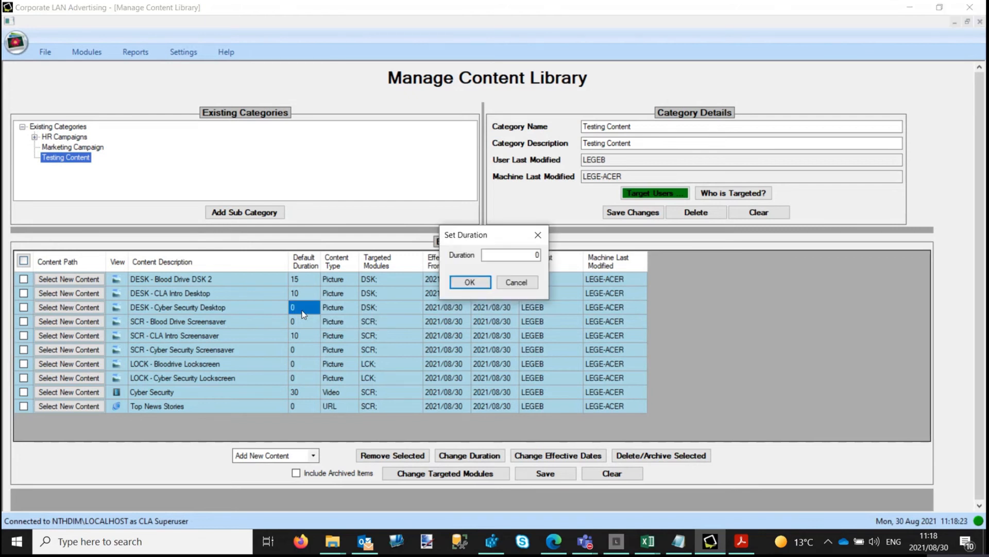
pyautogui.write('5')
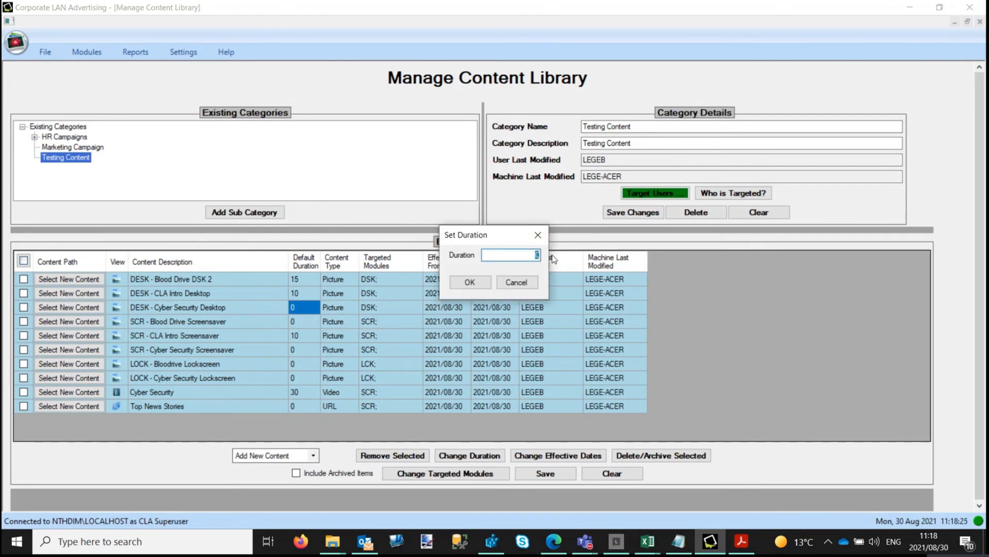
pyautogui.click(469, 282)
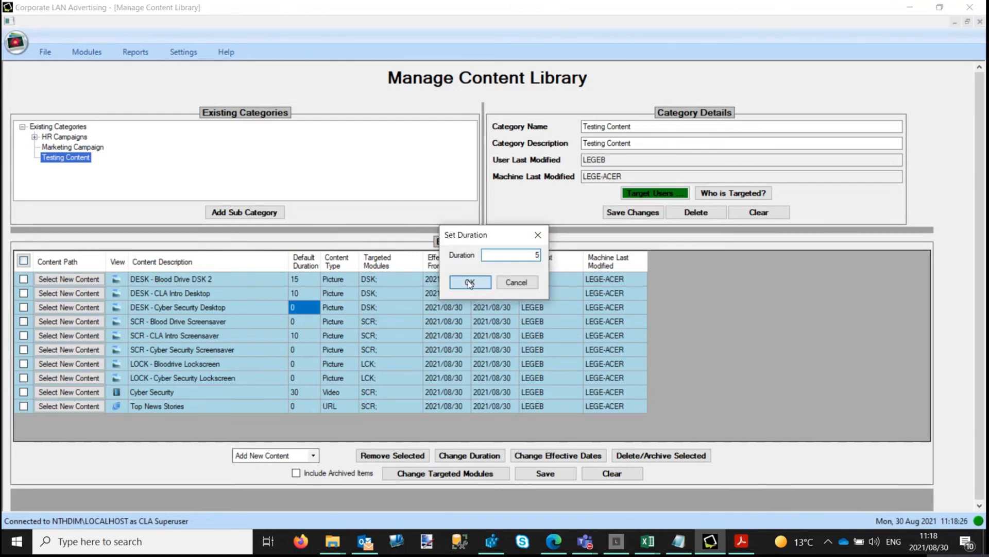
pyautogui.doubleClick(304, 322)
pyautogui.write('15')
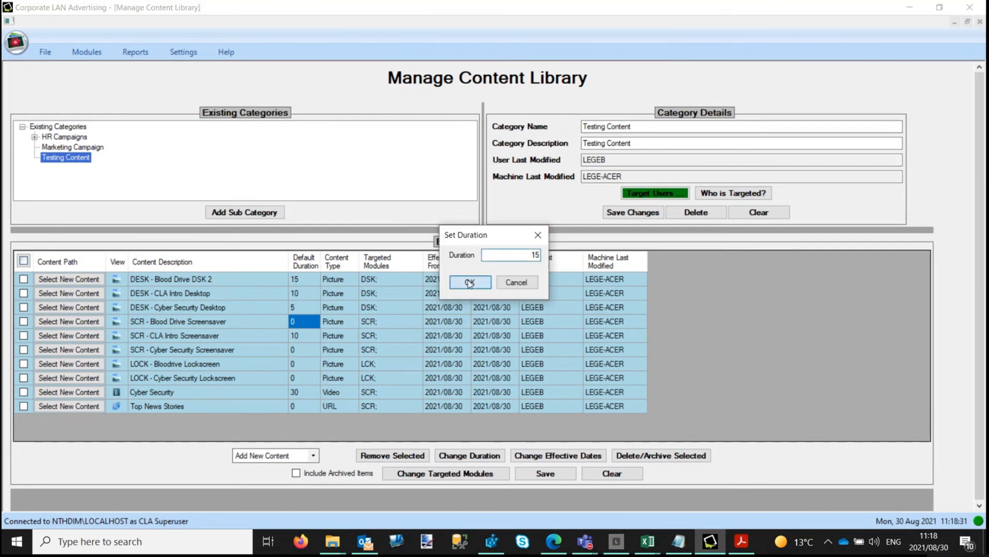
pyautogui.click(470, 283)
# - Set the default duration of the SCR - Cyber Security Screensaver item to 5
pyautogui.doubleClick(310, 351)
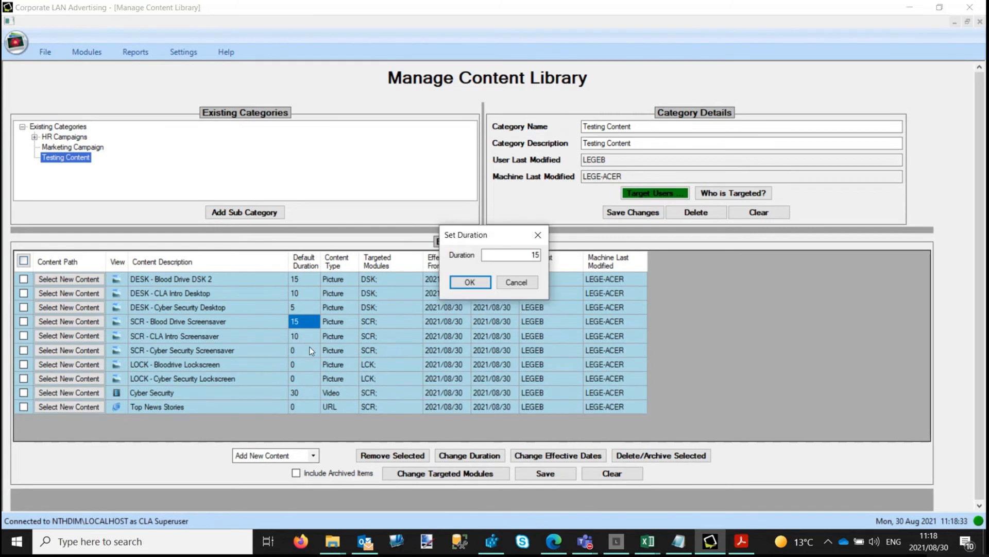
pyautogui.click(516, 282)
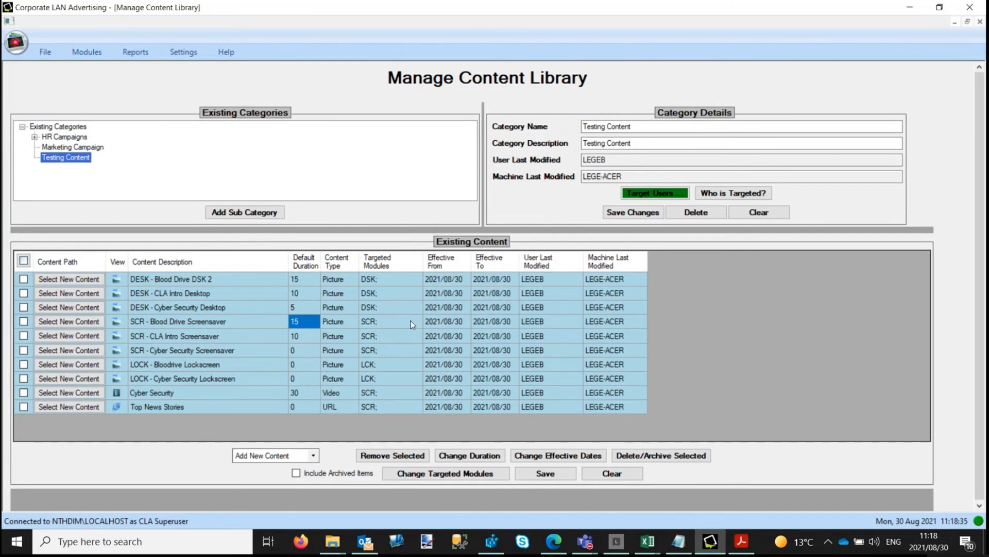
pyautogui.doubleClick(298, 352)
pyautogui.write('5')
pyautogui.click(470, 283)
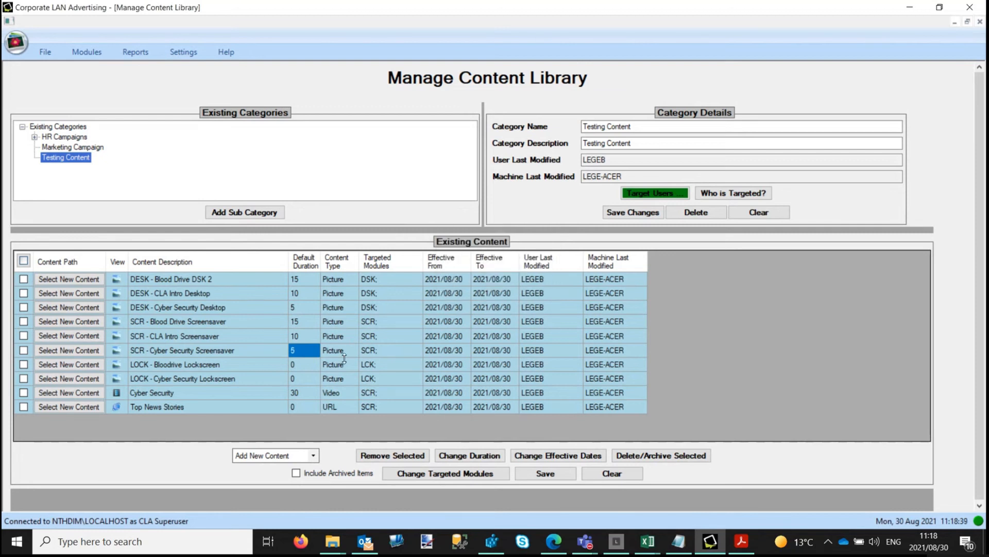
# - Set the default duration of LOCK - Bloodrive Lockscreen to 15 and of LOCK - Cyber Security Lockscreen to 10
pyautogui.doubleClick(299, 365)
pyautogui.moveTo(517, 253); pyautogui.dragTo(563, 257)
pyautogui.write('15')
pyautogui.click(469, 281)
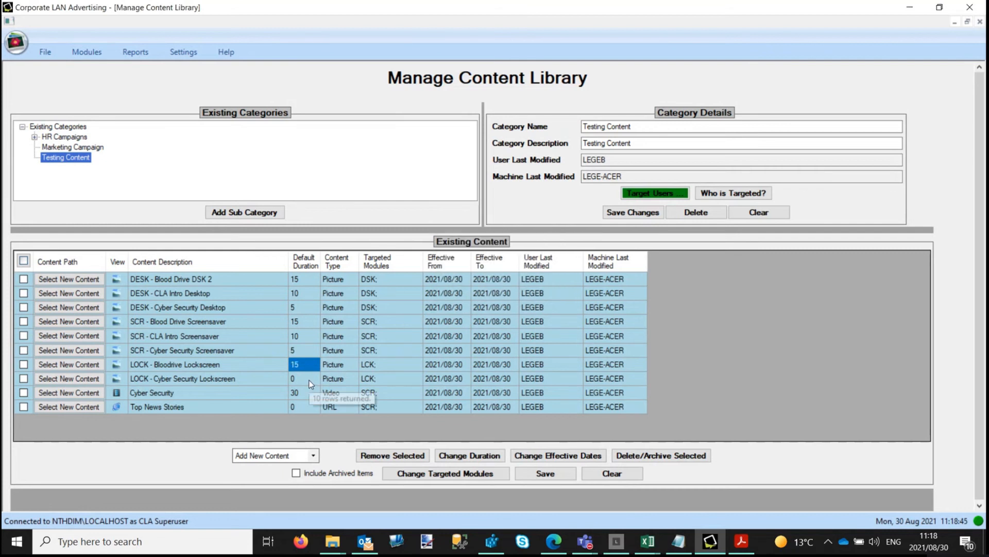
pyautogui.press('Down')
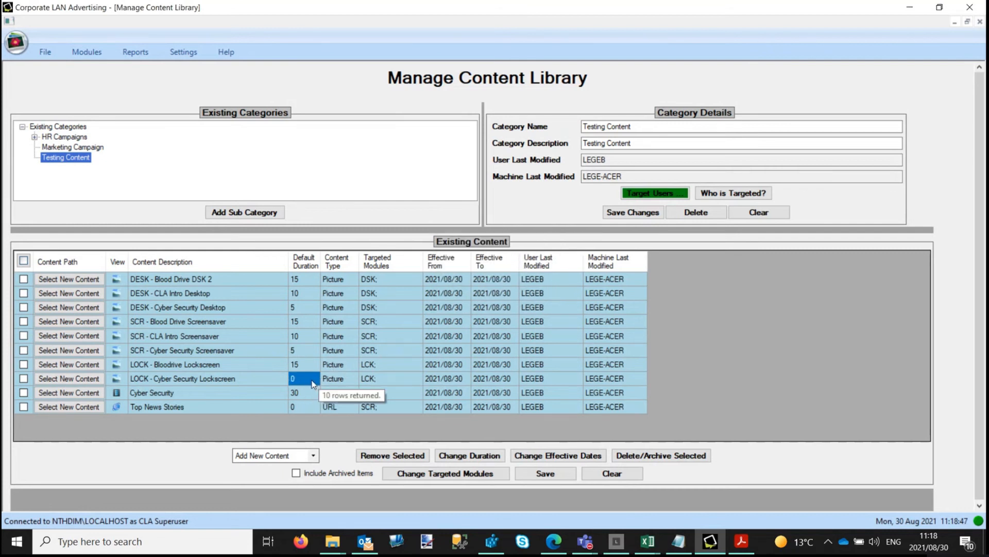
pyautogui.doubleClick(309, 378)
pyautogui.moveTo(528, 253); pyautogui.dragTo(546, 256)
pyautogui.write('10')
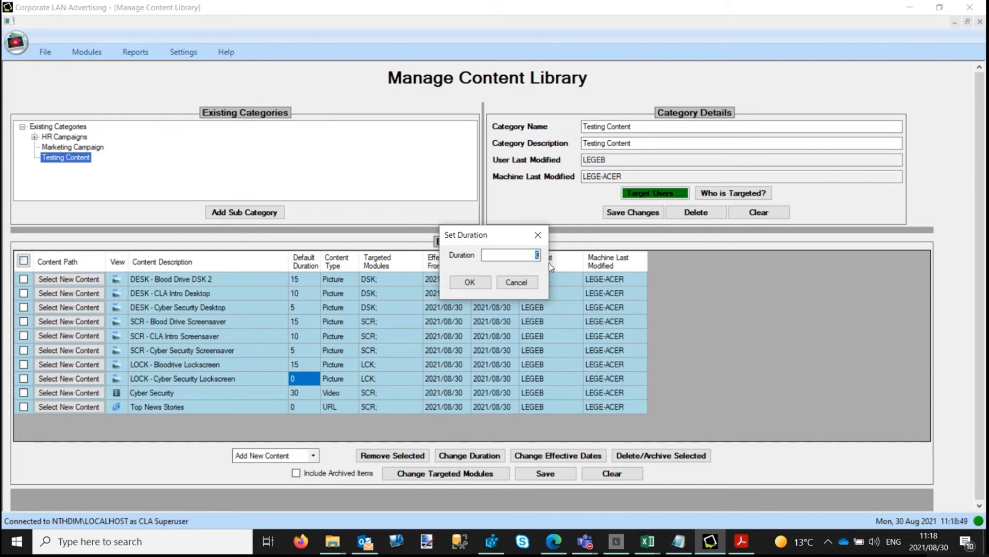
pyautogui.click(466, 284)
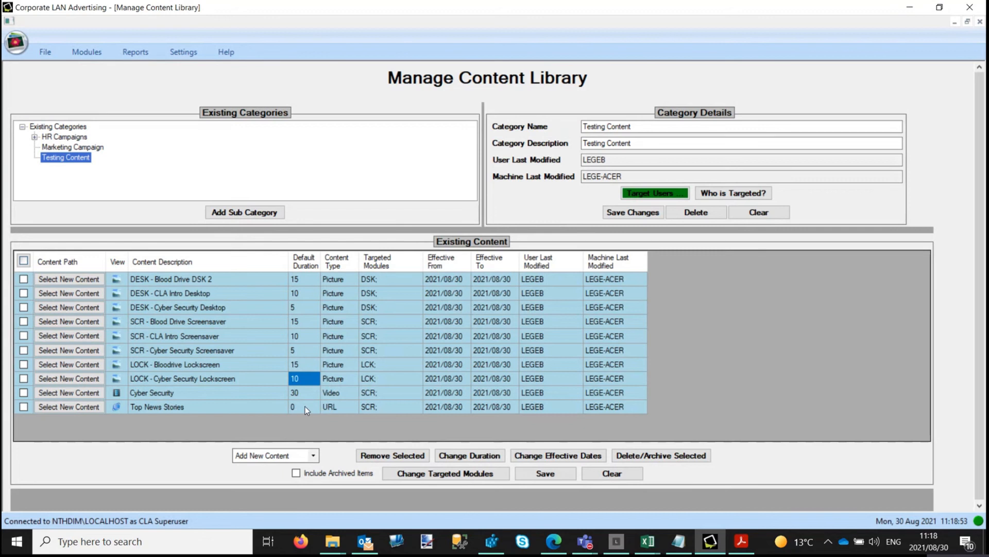
# - Set the default duration of the Top News Stories URL item to 5
pyautogui.doubleClick(306, 406)
pyautogui.write('5')
pyautogui.click(468, 283)
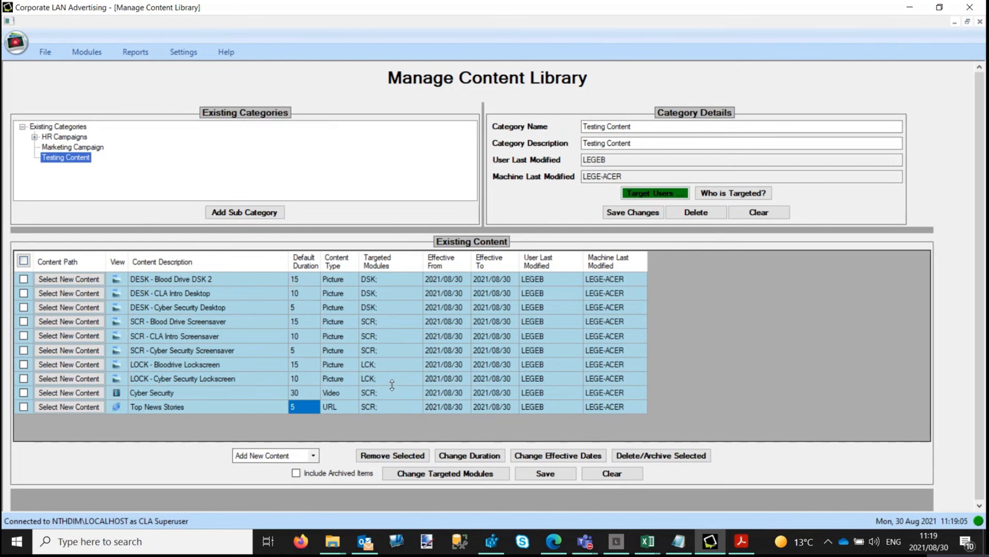
# - Save all the content items of the Testing Content category and acknowledge the save
pyautogui.click(546, 477)
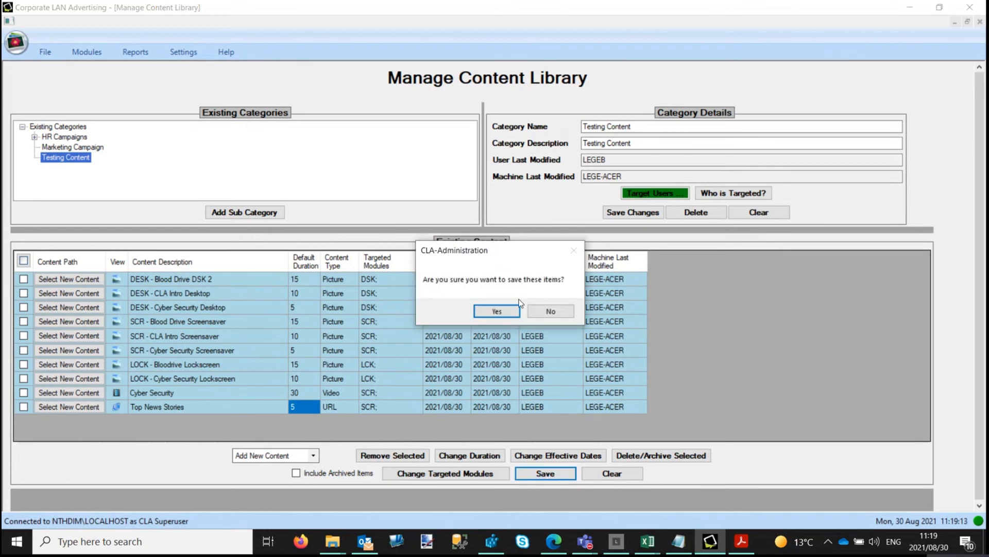
pyautogui.click(497, 311)
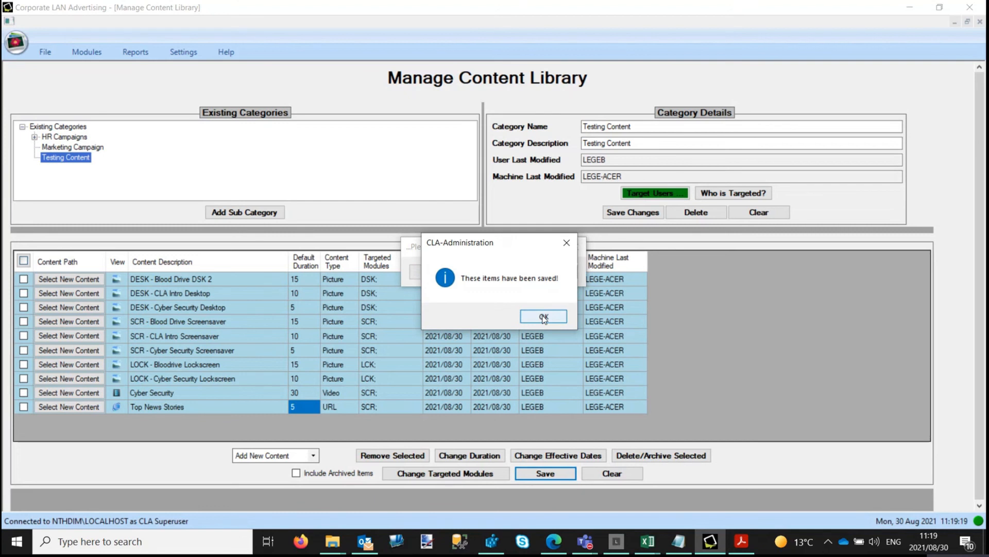
pyautogui.click(543, 317)
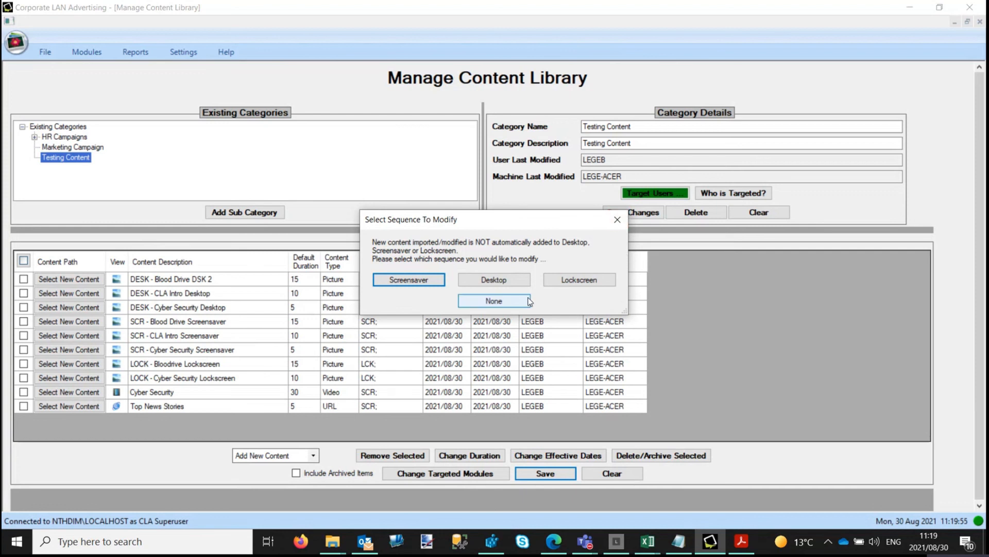
# - Choose to modify no sequence after saving the Testing Content items
pyautogui.click(493, 301)
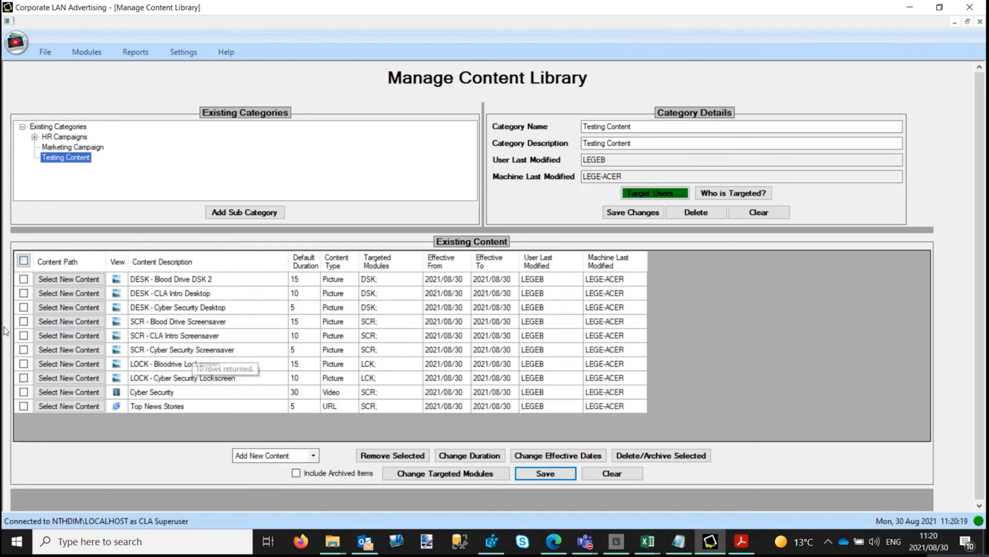
# - Delete/archive the SCR - Blood Drive Screensaver item from Testing Content, and include archived items in the content list
pyautogui.click(23, 321)
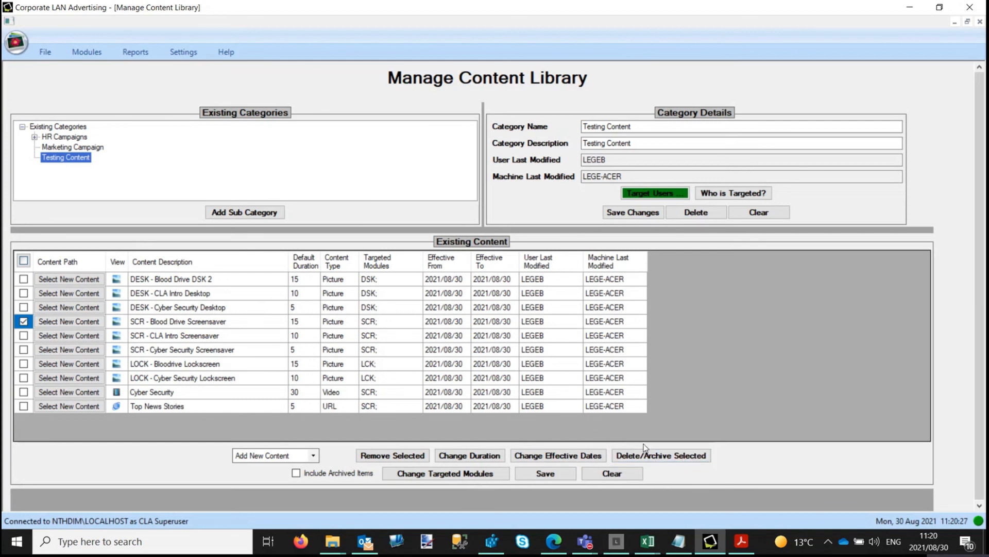
pyautogui.click(674, 459)
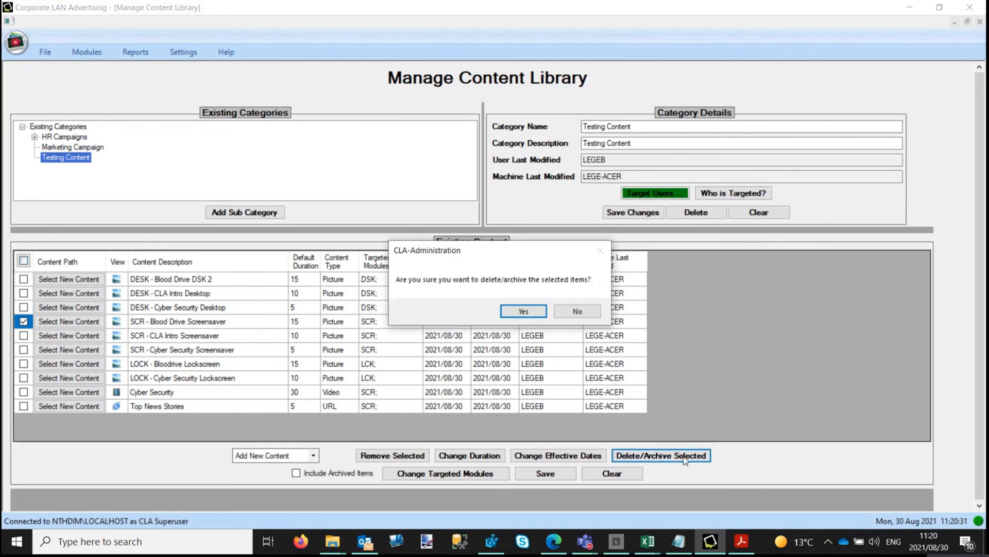
pyautogui.click(533, 316)
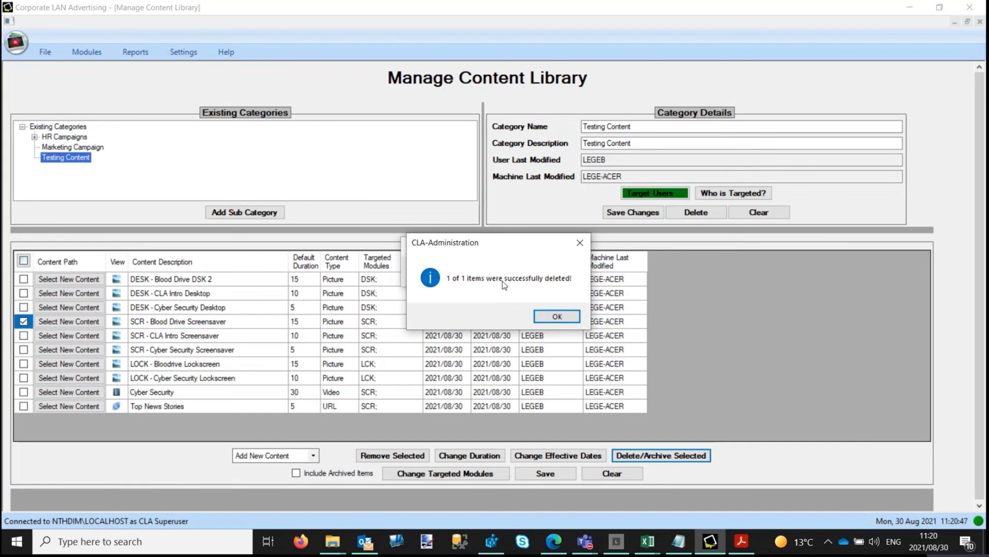
pyautogui.click(569, 318)
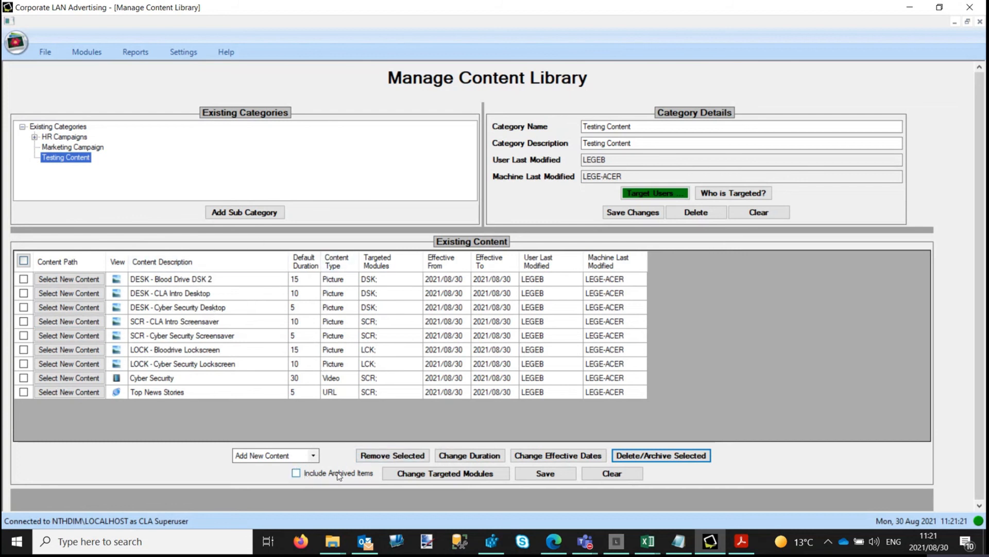
pyautogui.click(296, 473)
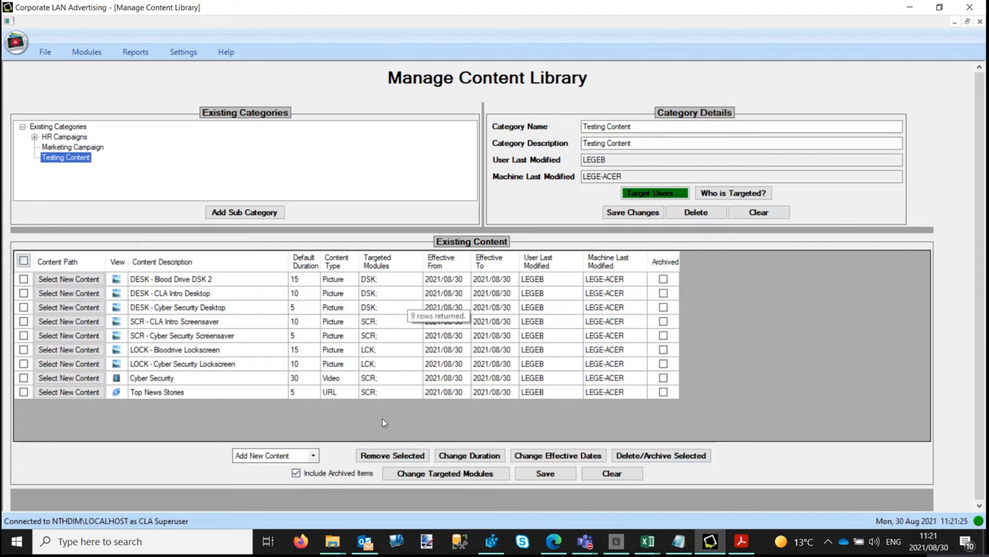